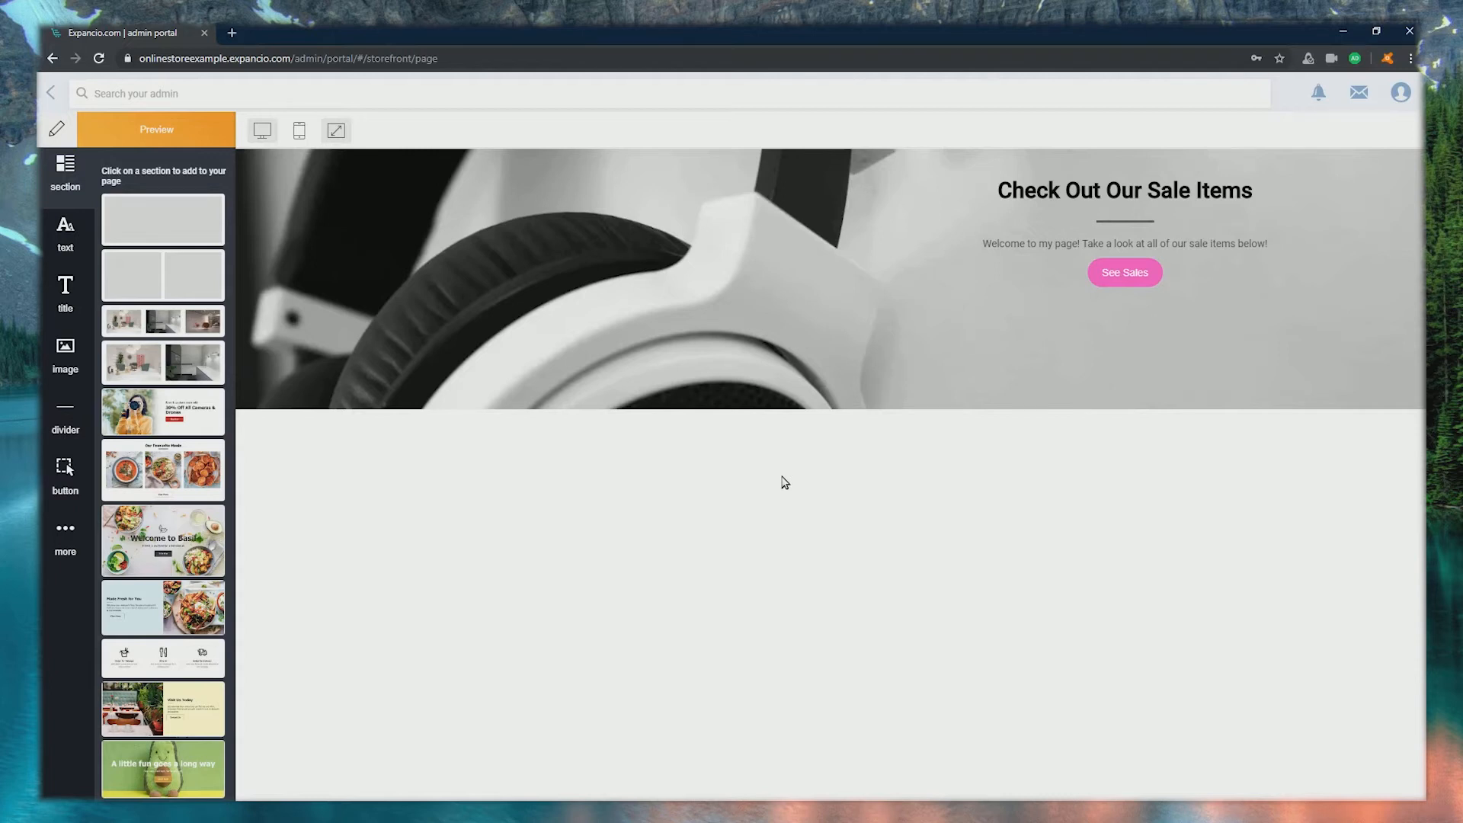
Step: Select the See Sales button in the banner and open its size settings
left_click(1084, 284)
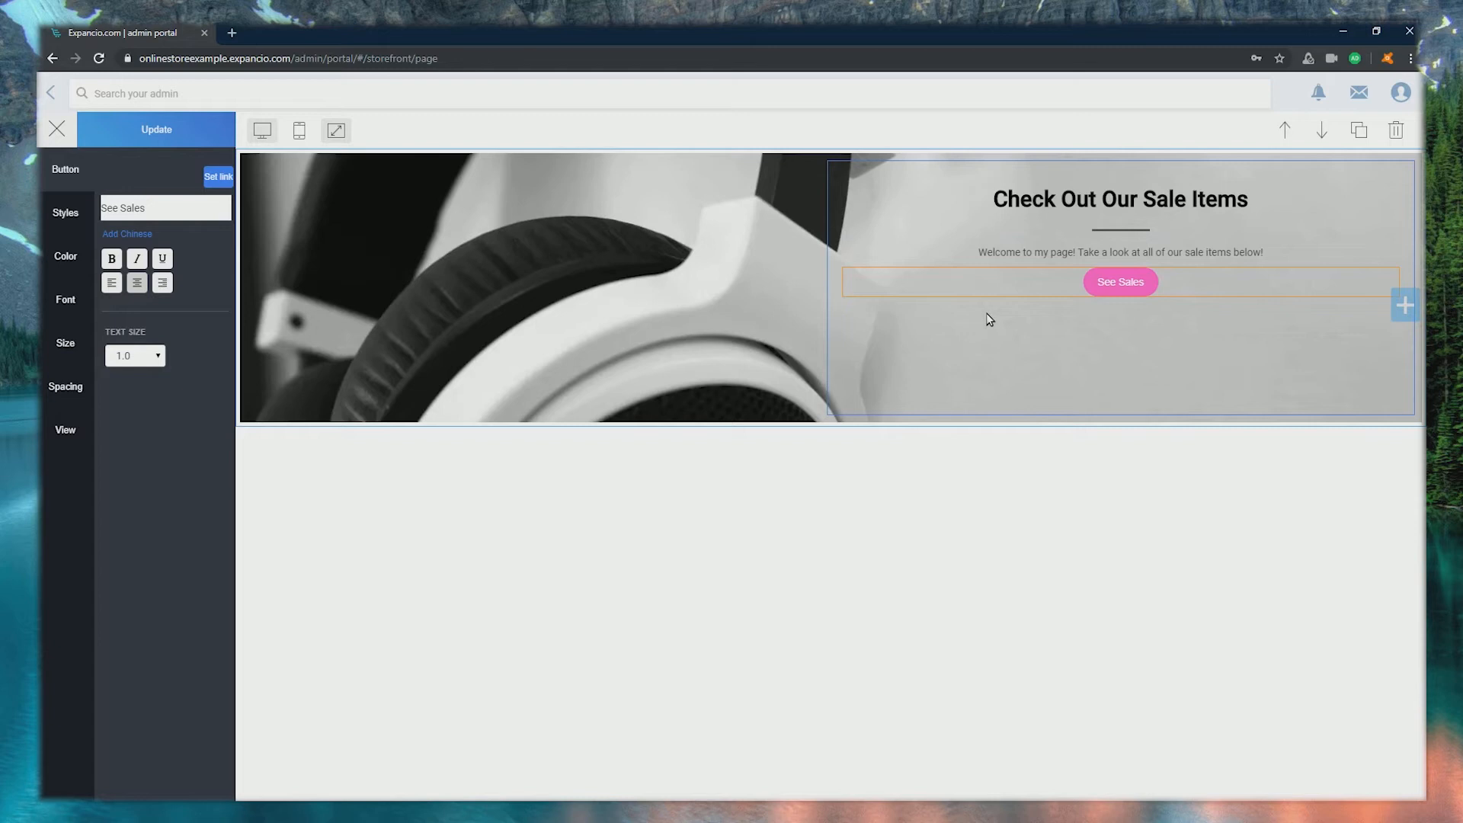
left_click(66, 341)
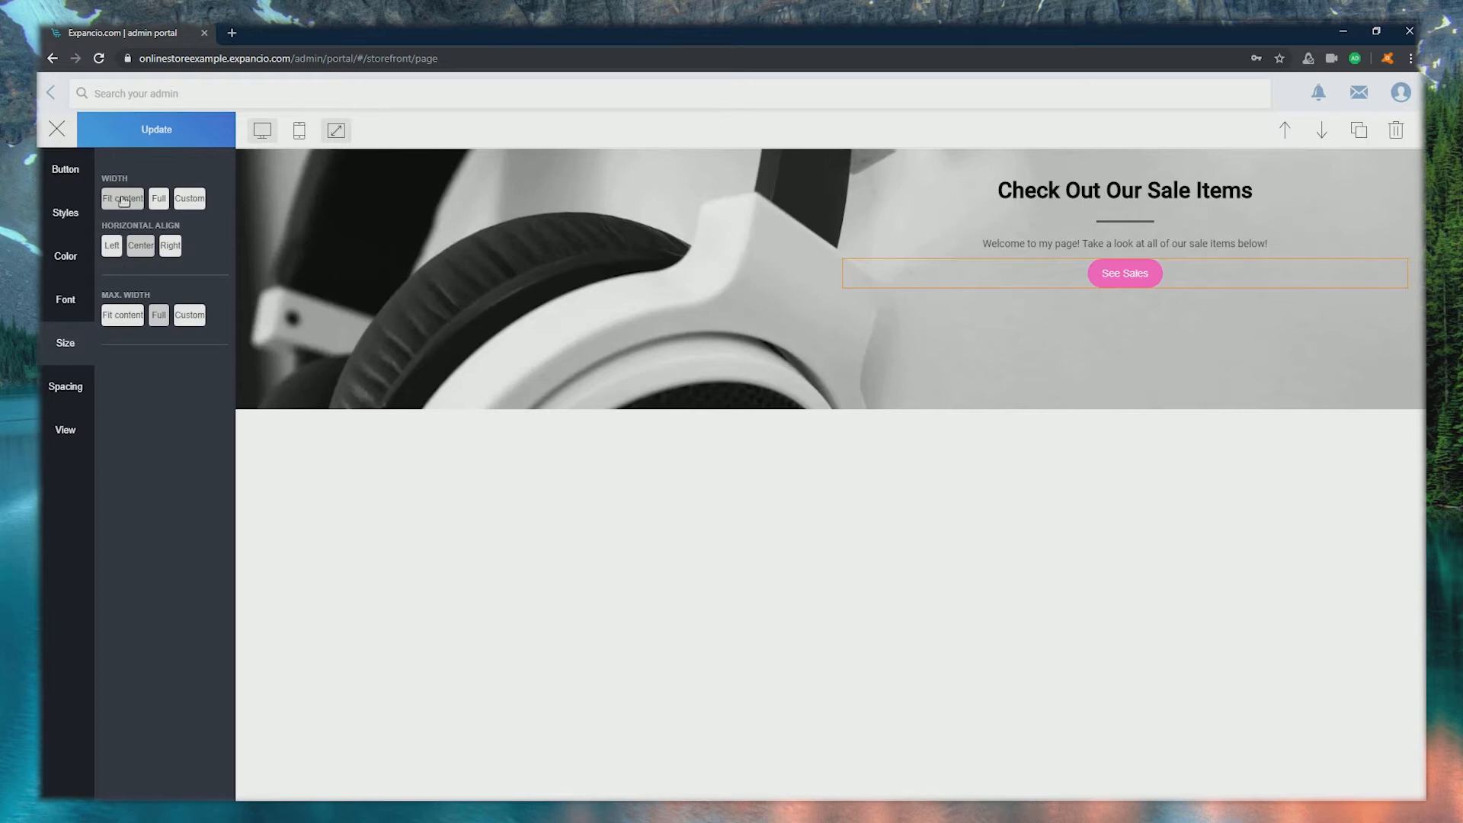
Step: Try appending "EXAMPLE TEXT" to the See Sales button label and restore the original wording
left_click(66, 169)
type("EXAMPLE TEXT")
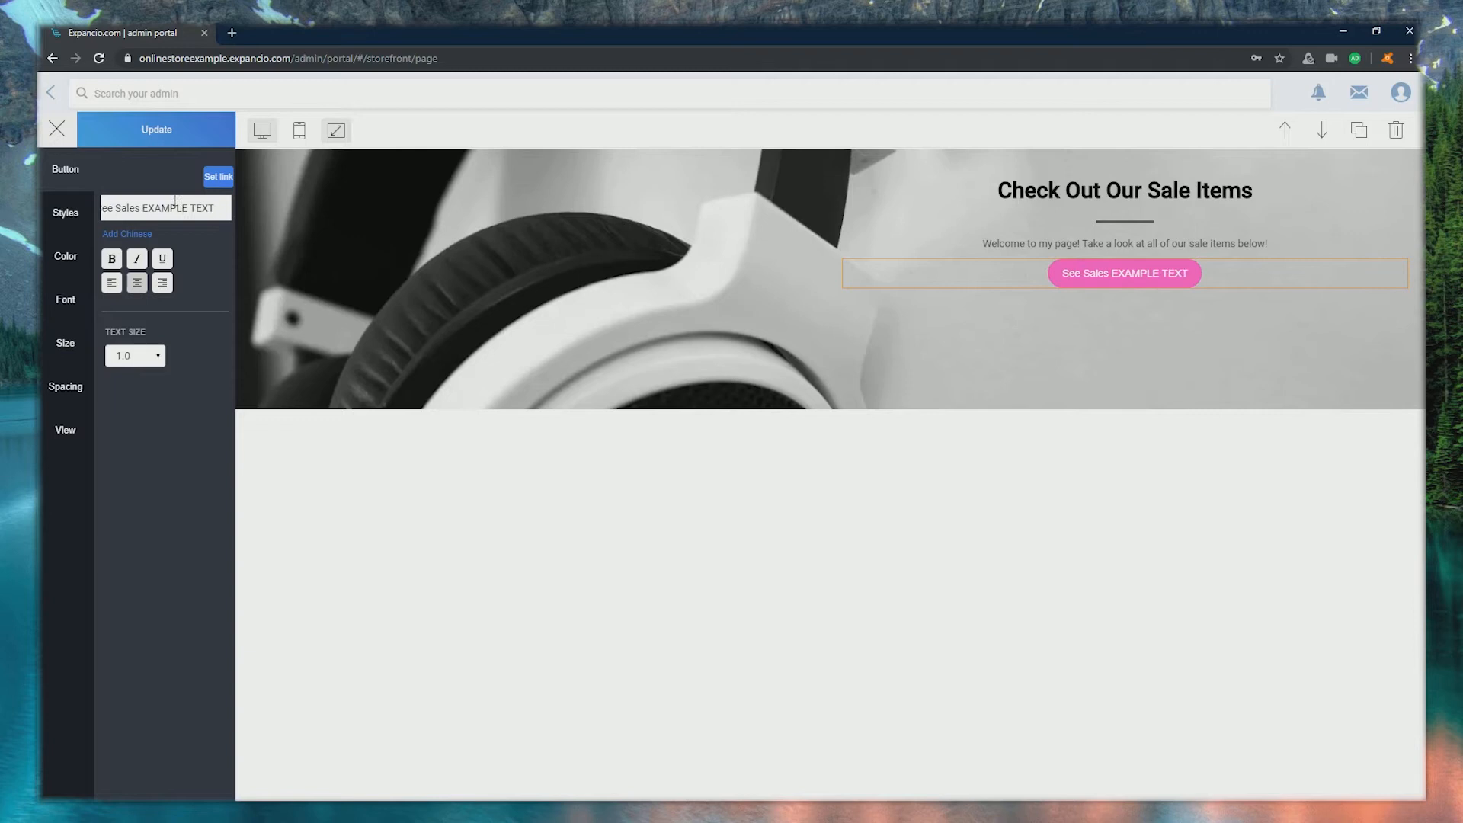
key("BackSpace")
key("BackSpace")
key("BackSpace")
key("BackSpace")
key("BackSpace")
key("BackSpace")
key("BackSpace")
key("BackSpace")
key("BackSpace")
key("BackSpace")
key("BackSpace")
key("BackSpace")
key("BackSpace")
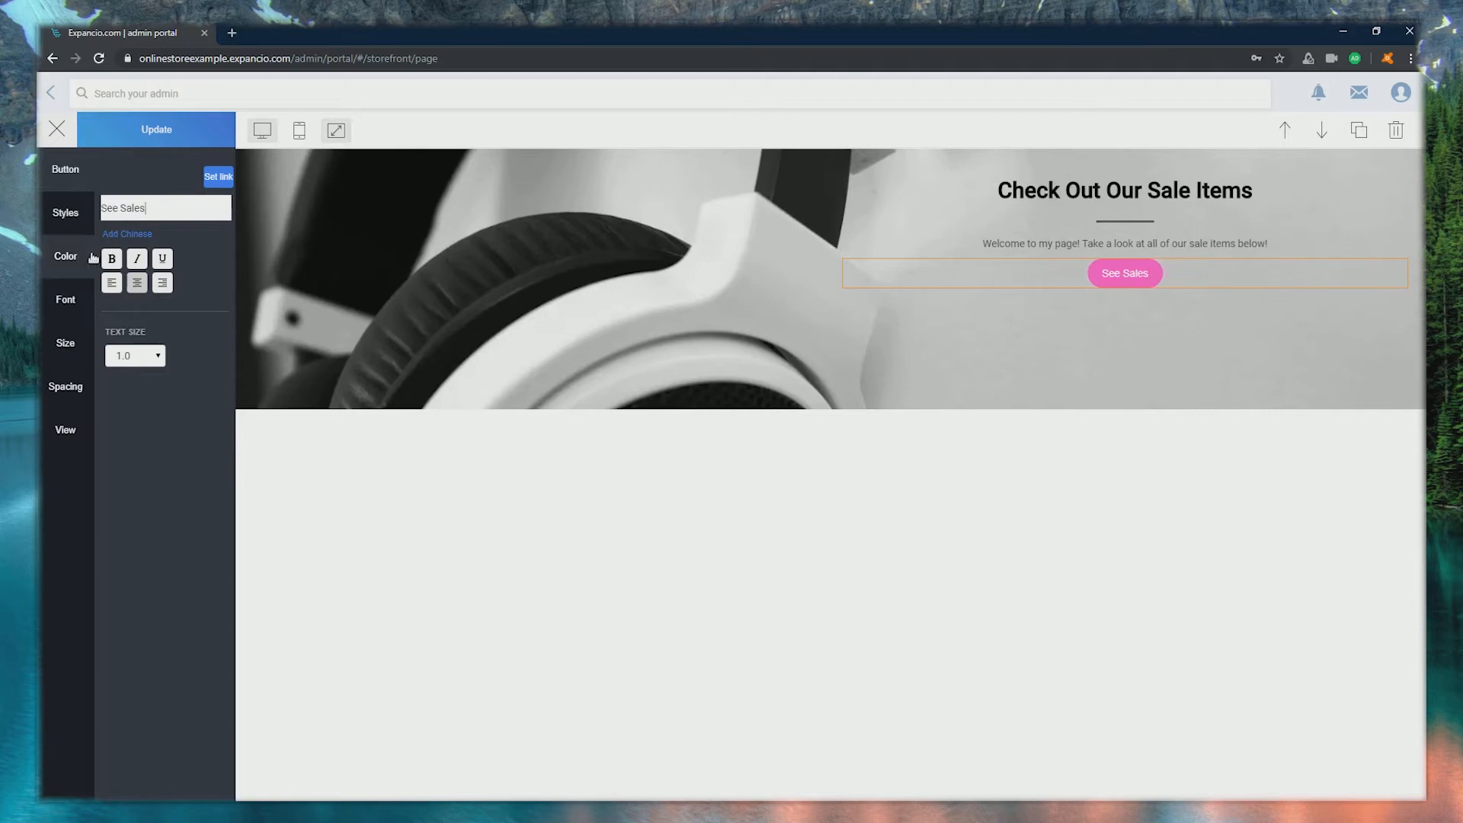
Step: Try the Full width and custom widths of 100, 200 and 500 px on the See Sales button
left_click(74, 349)
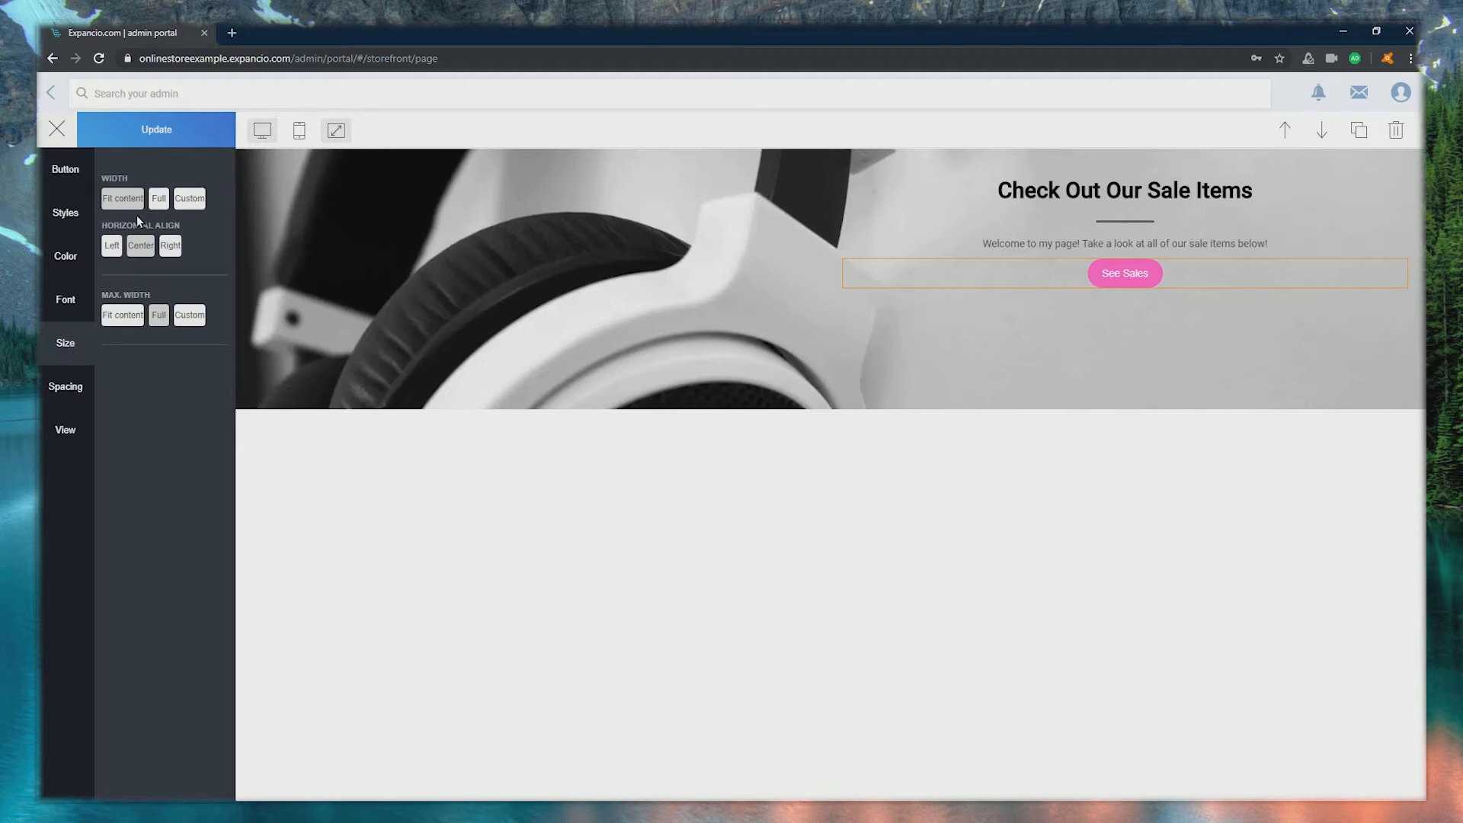
left_click(159, 201)
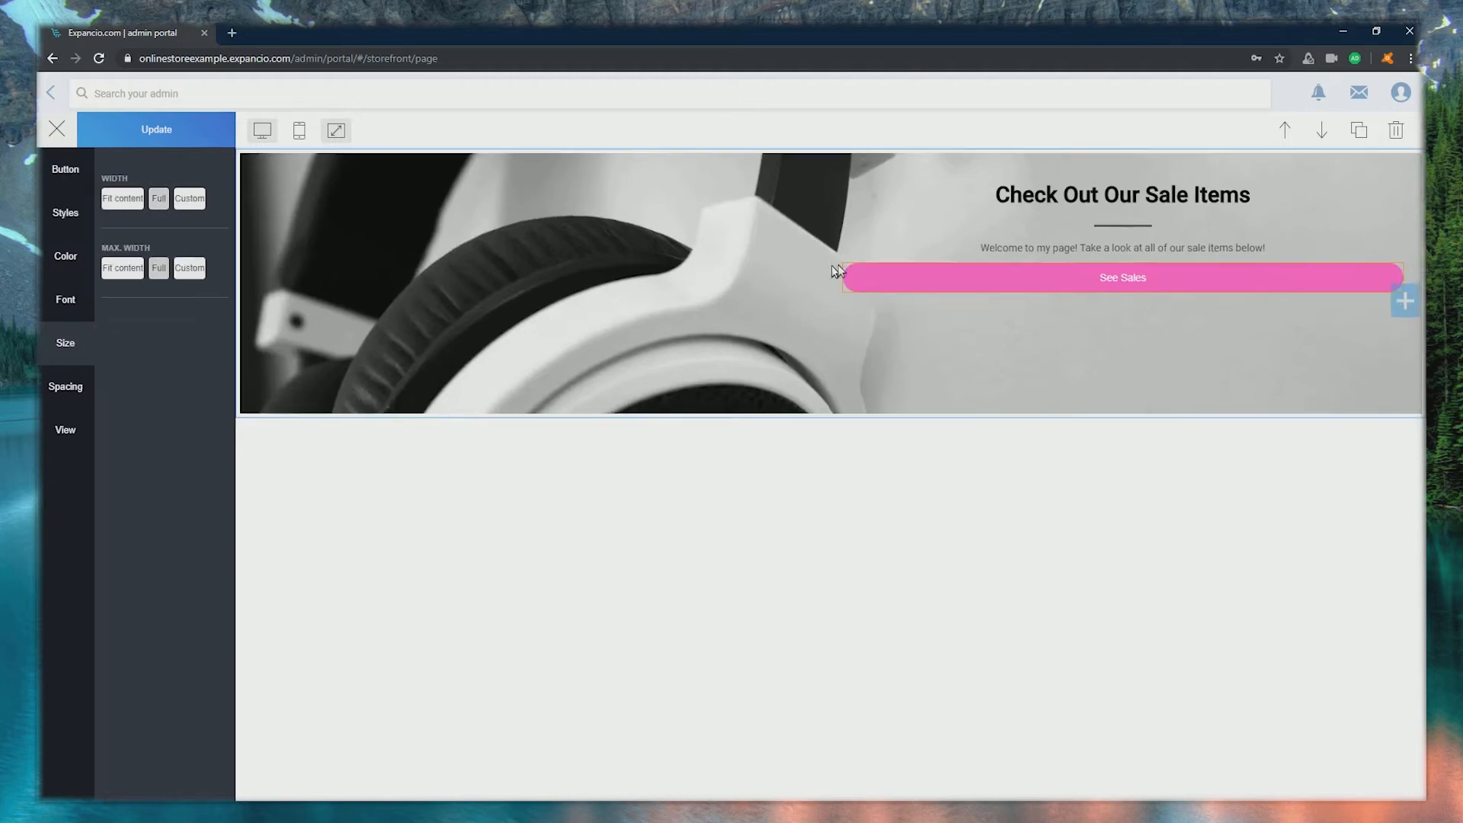
left_click(187, 200)
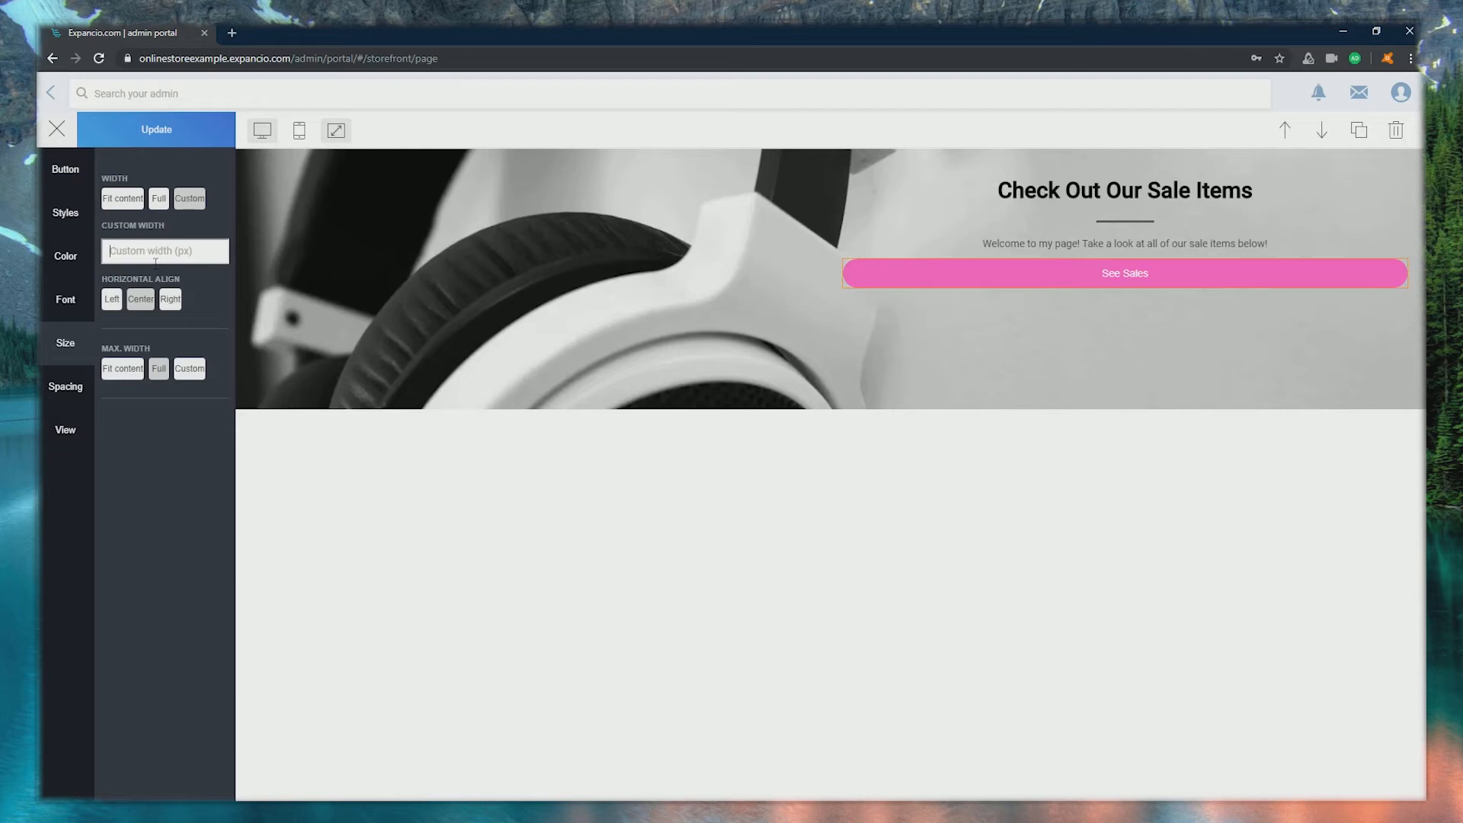
left_click(155, 259)
type("100")
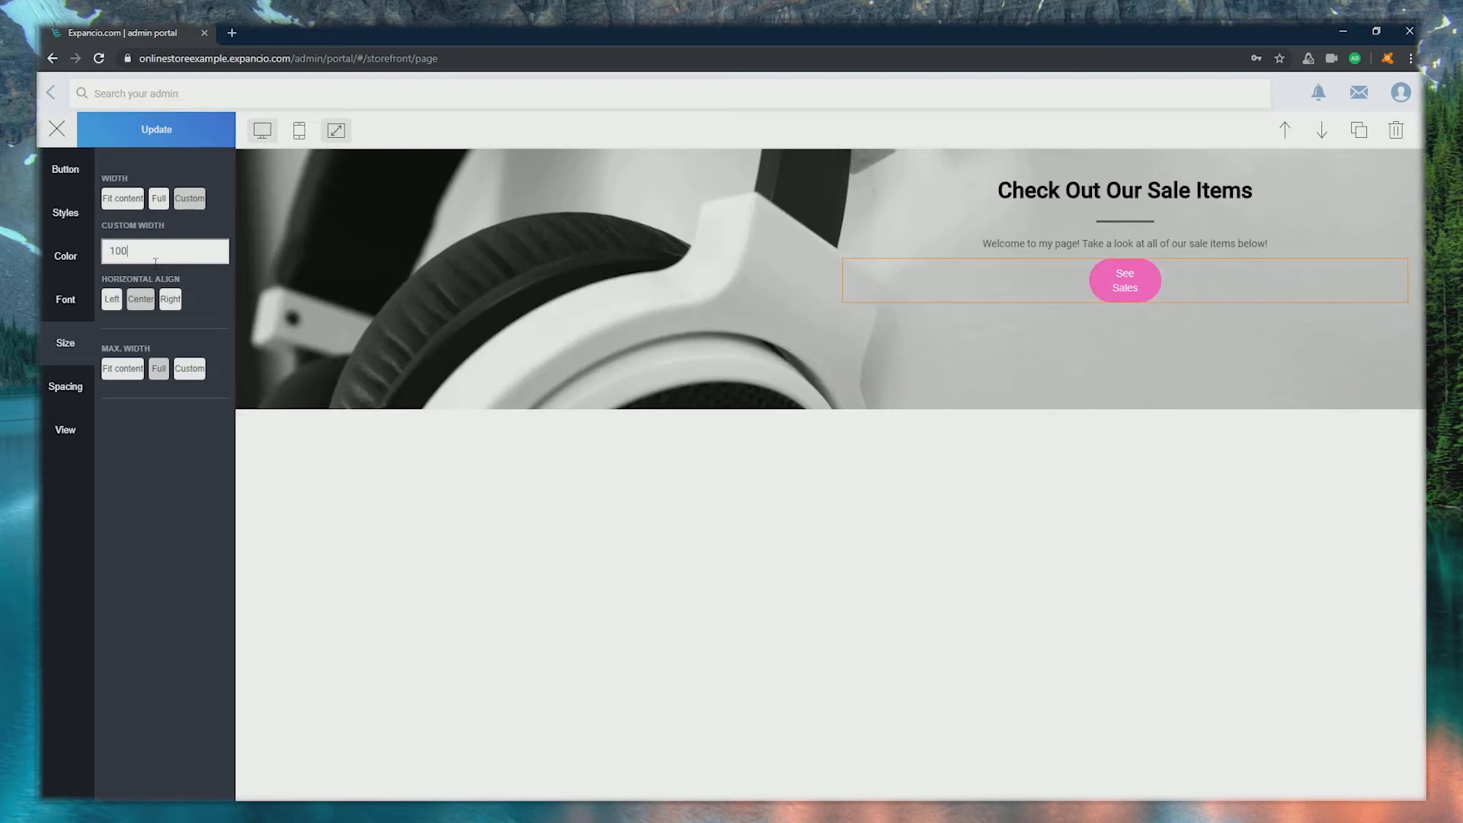
key("BackSpace")
key("BackSpace")
key("BackSpace")
type("200")
key("BackSpace")
key("BackSpace")
key("BackSpace")
type("500")
Step: Try percentage values of 50%, 70% and 20% for the button's custom width
key("BackSpace")
key("BackSpace")
key("BackSpace")
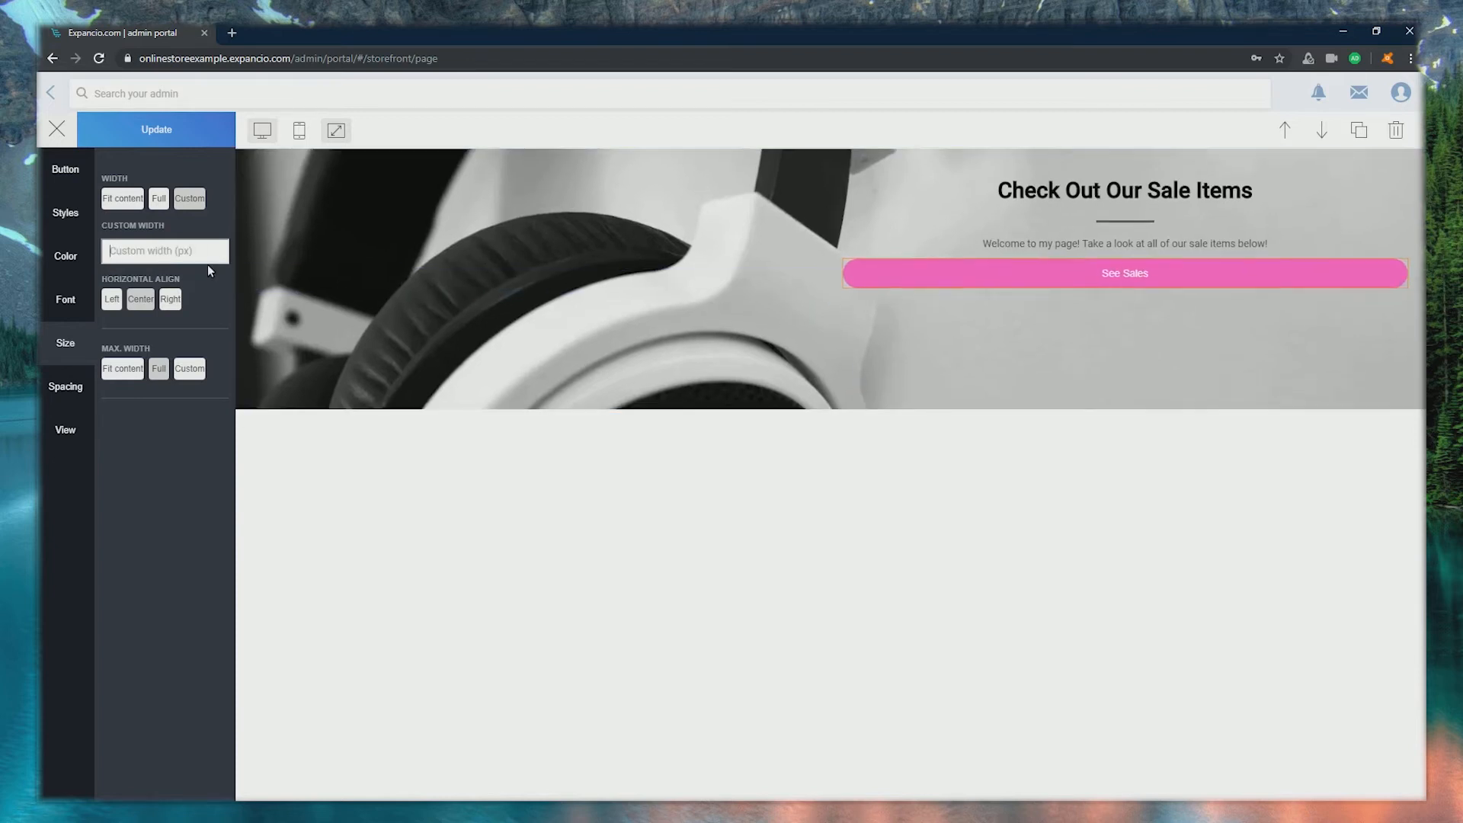
type("50%")
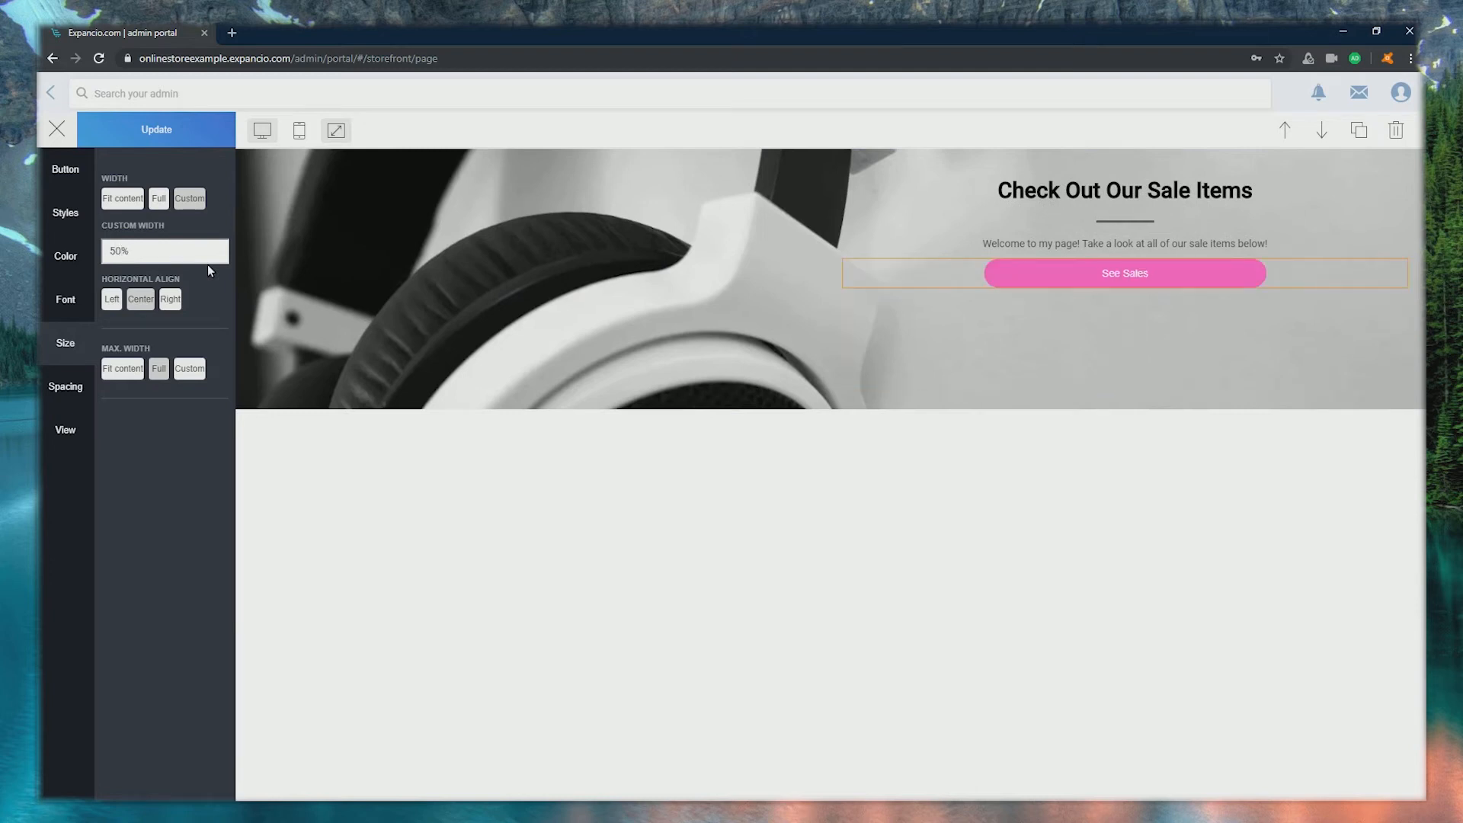
key("BackSpace")
key("BackSpace")
key("BackSpace")
type("70%")
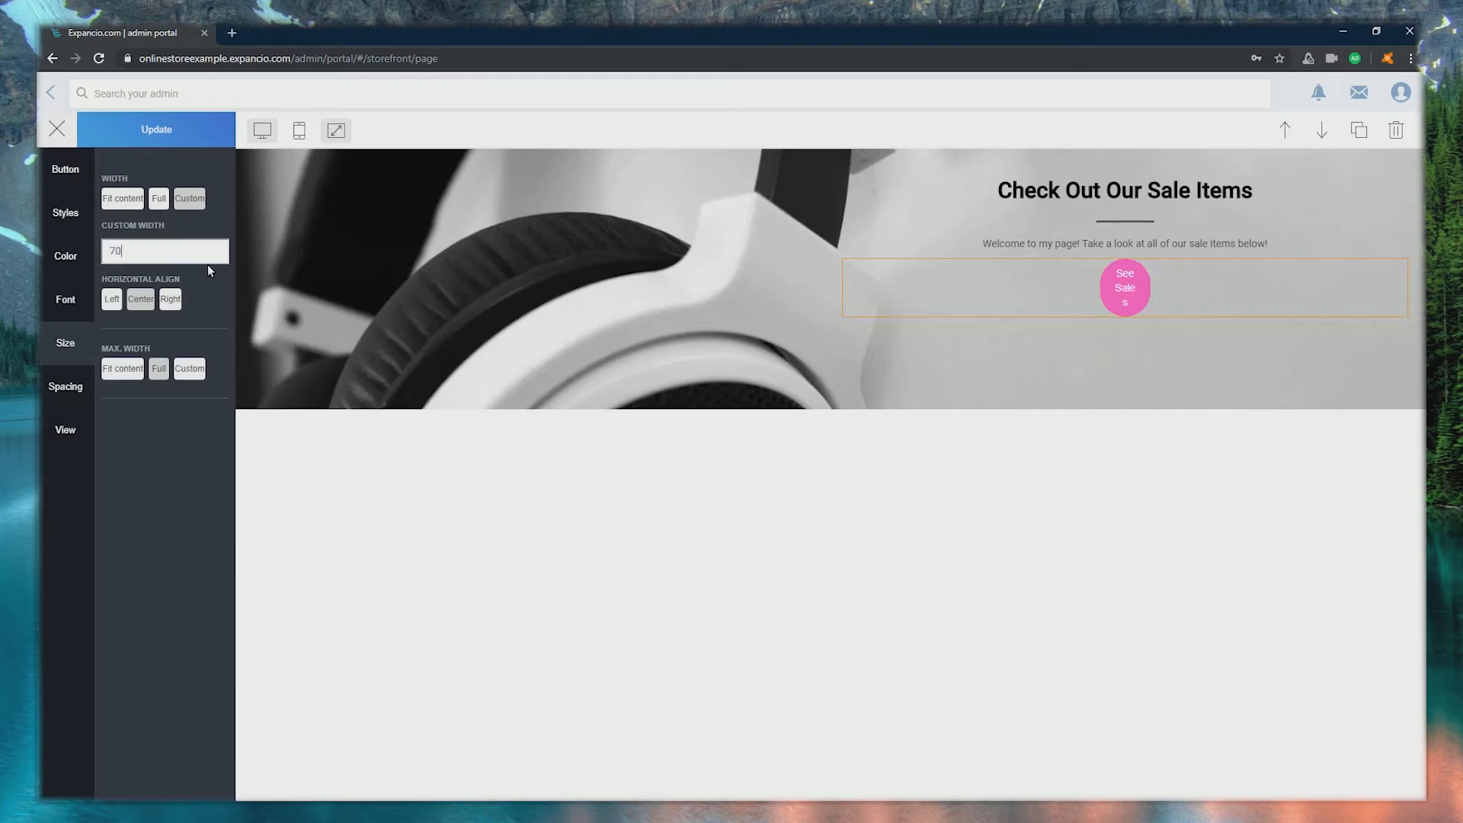
key("BackSpace")
key("BackSpace")
key("BackSpace")
type("20%")
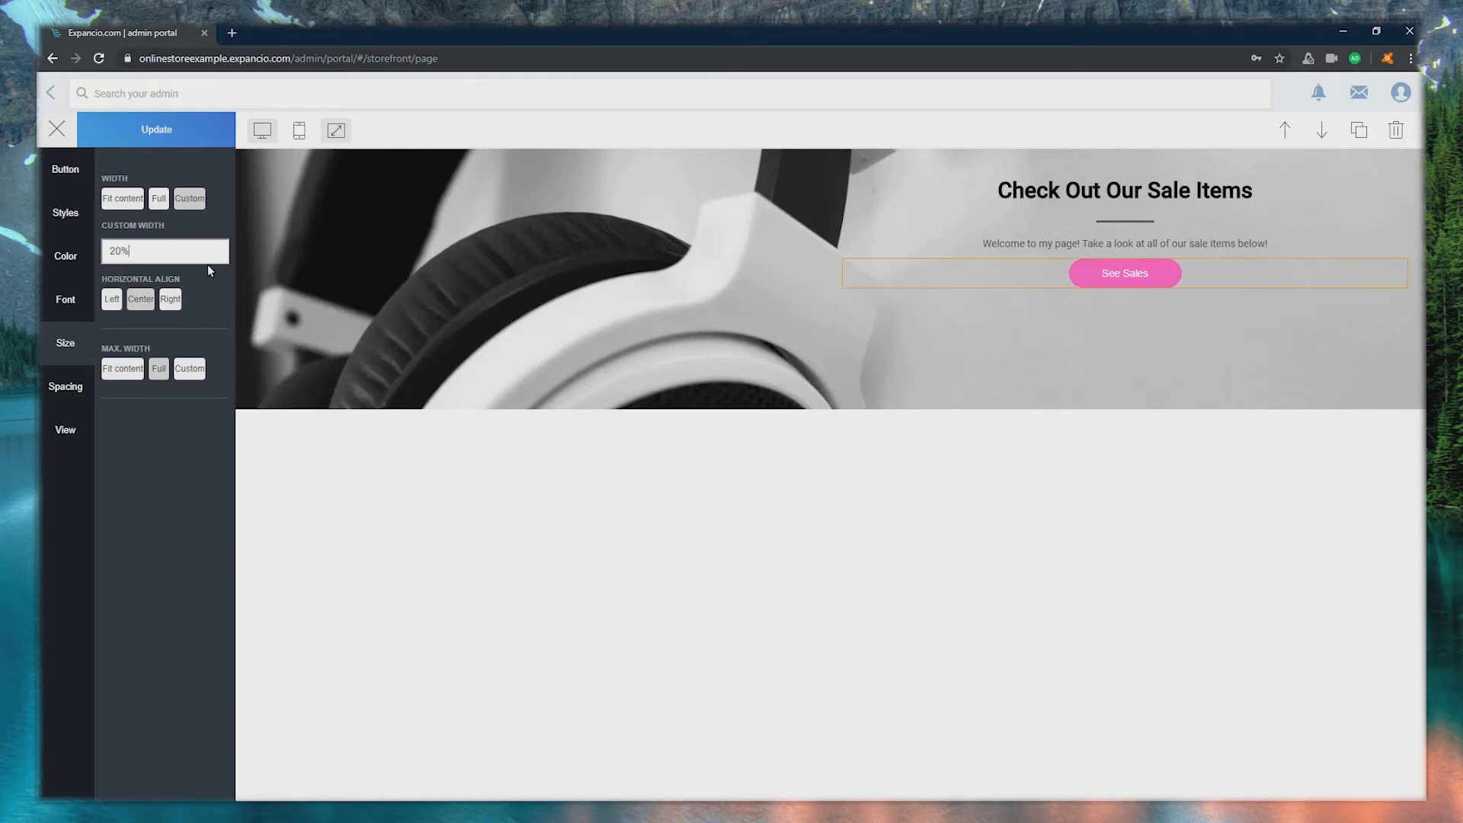
Step: Set the button's custom width to 250 px and update the page
key("BackSpace")
key("BackSpace")
key("BackSpace")
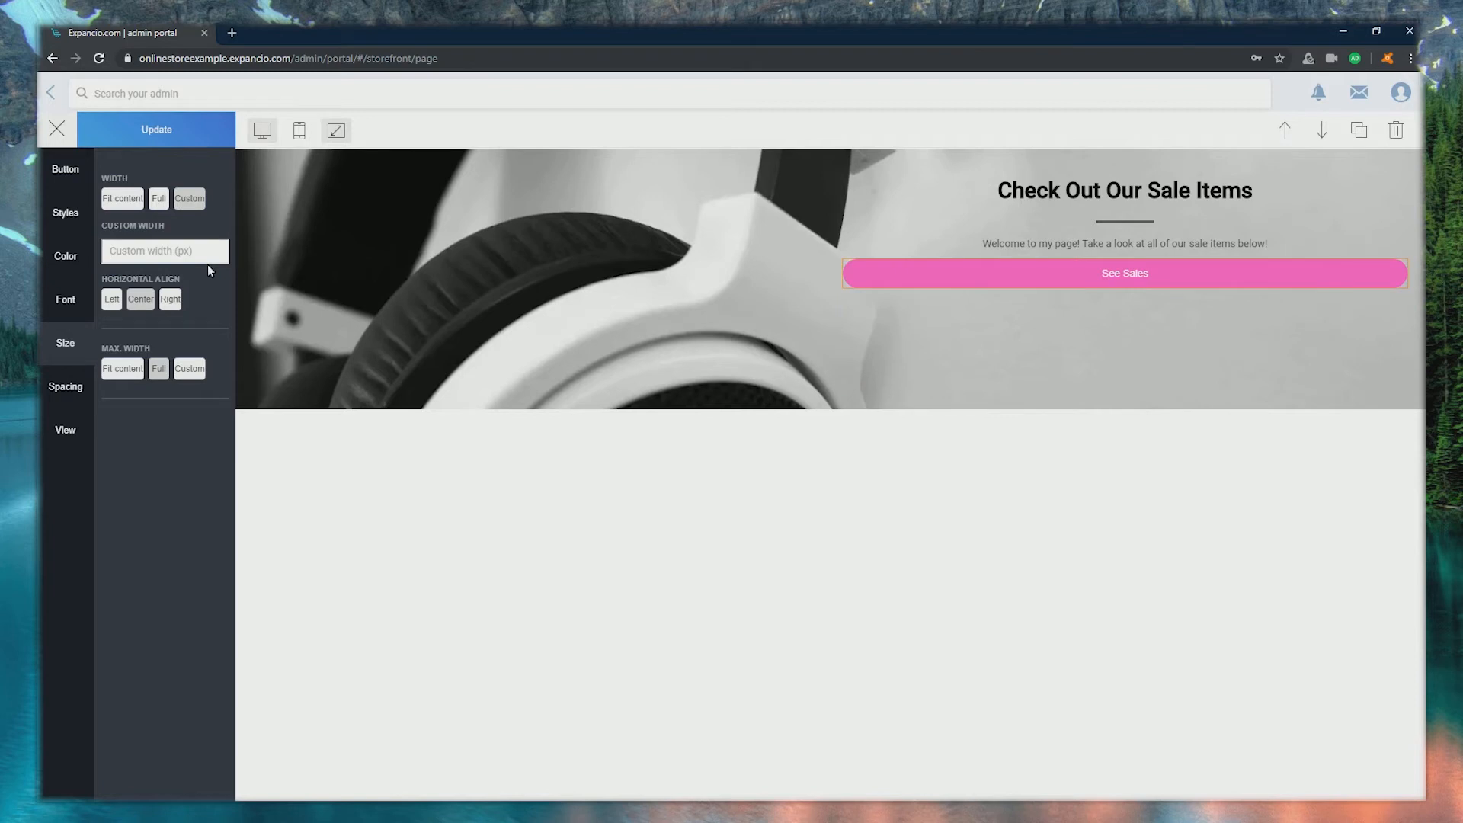
type("250")
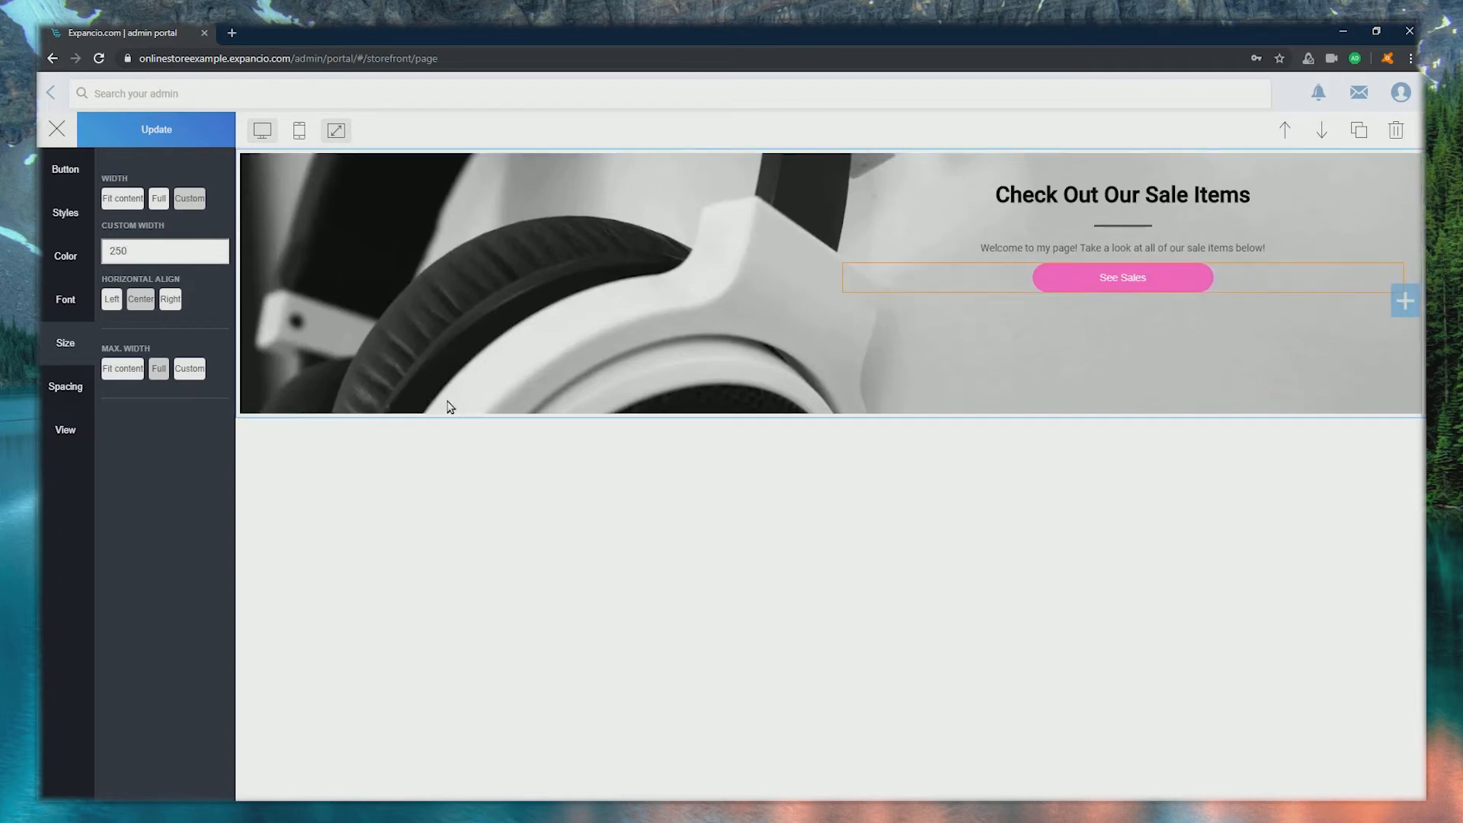
left_click(200, 145)
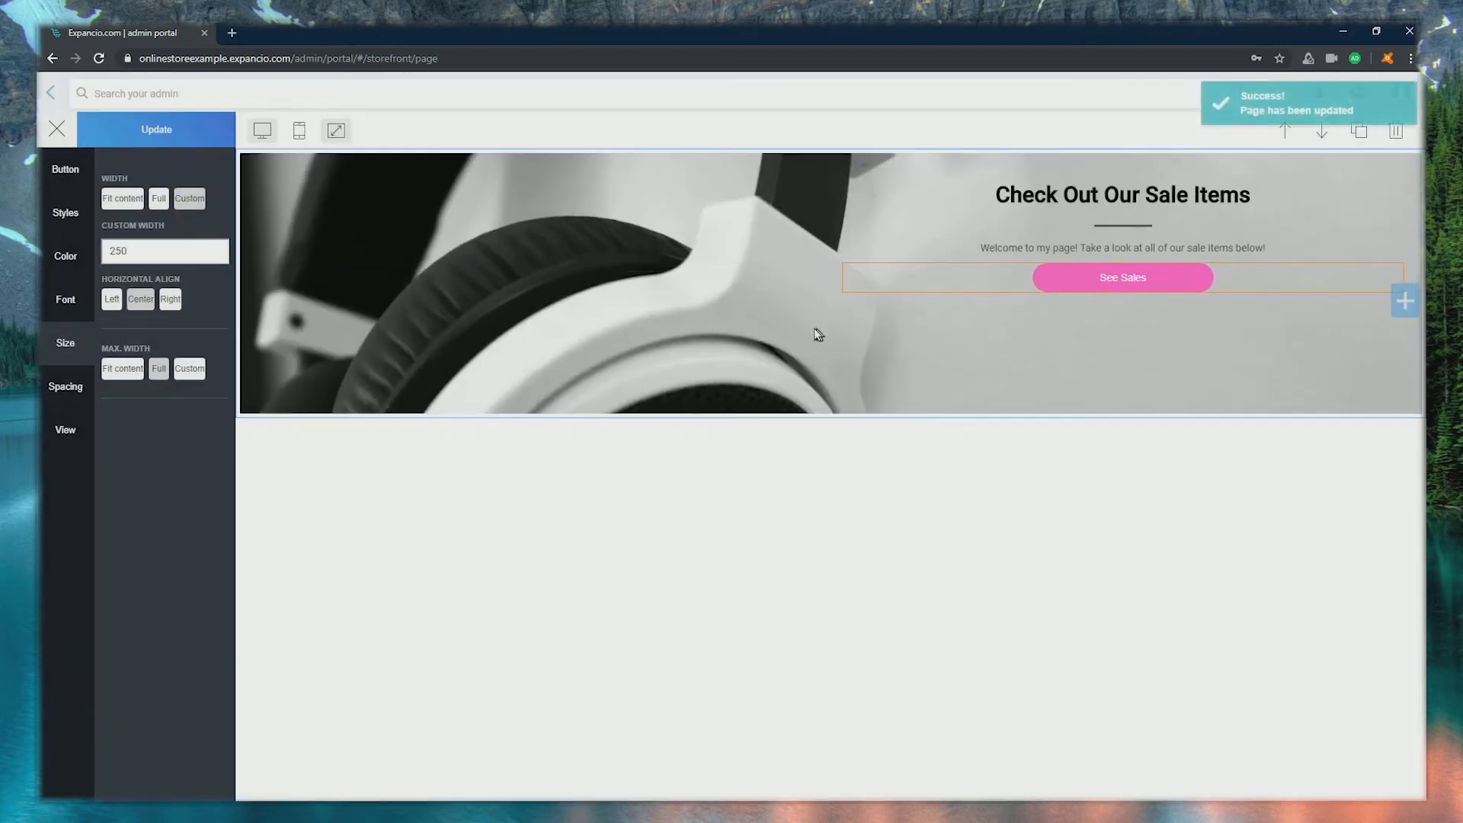
Step: Try left and right horizontal alignment for the button and return it to center
left_click(110, 301)
left_click(140, 301)
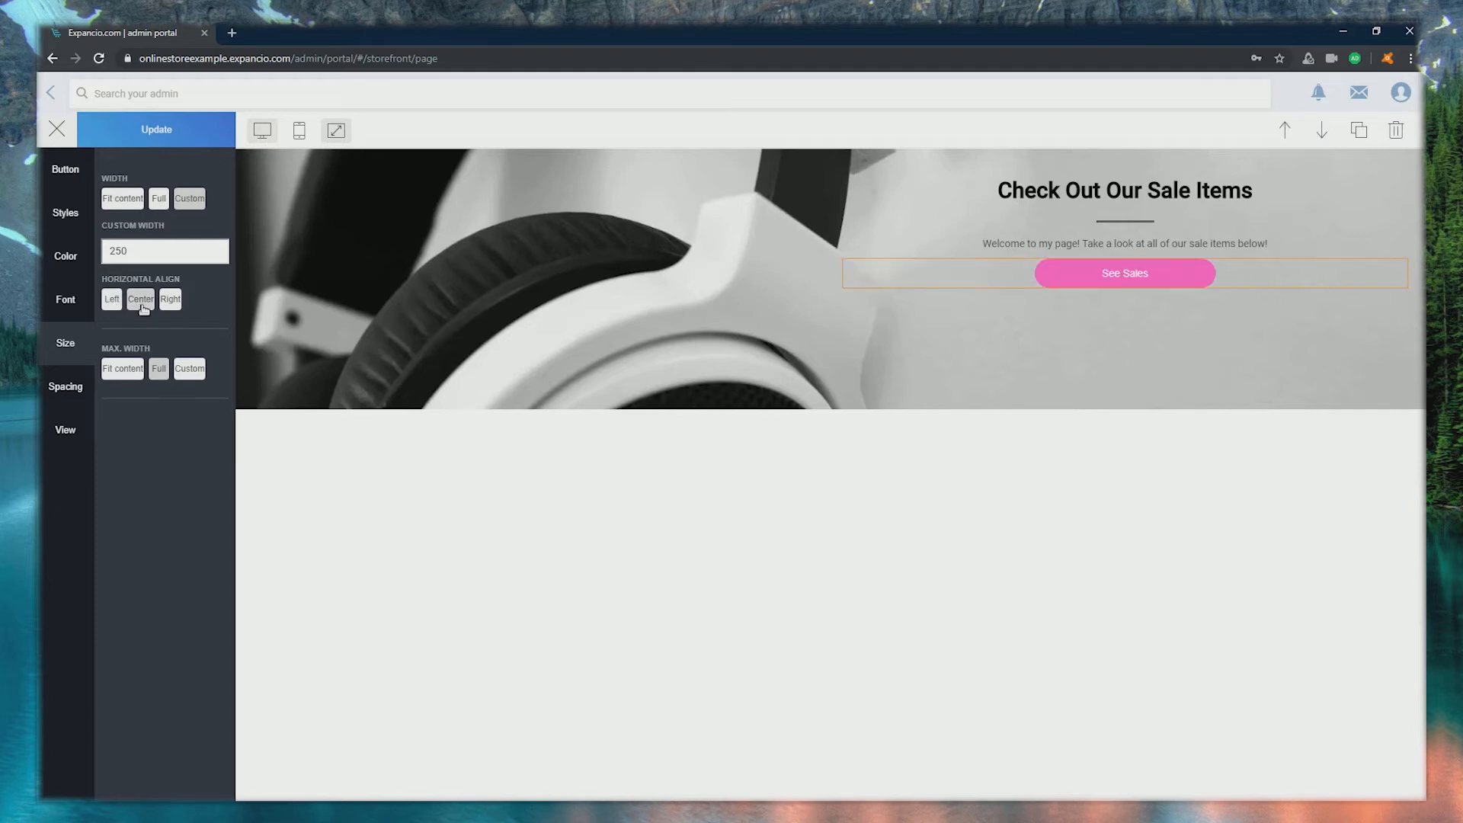
left_click(172, 301)
left_click(140, 301)
left_click(111, 301)
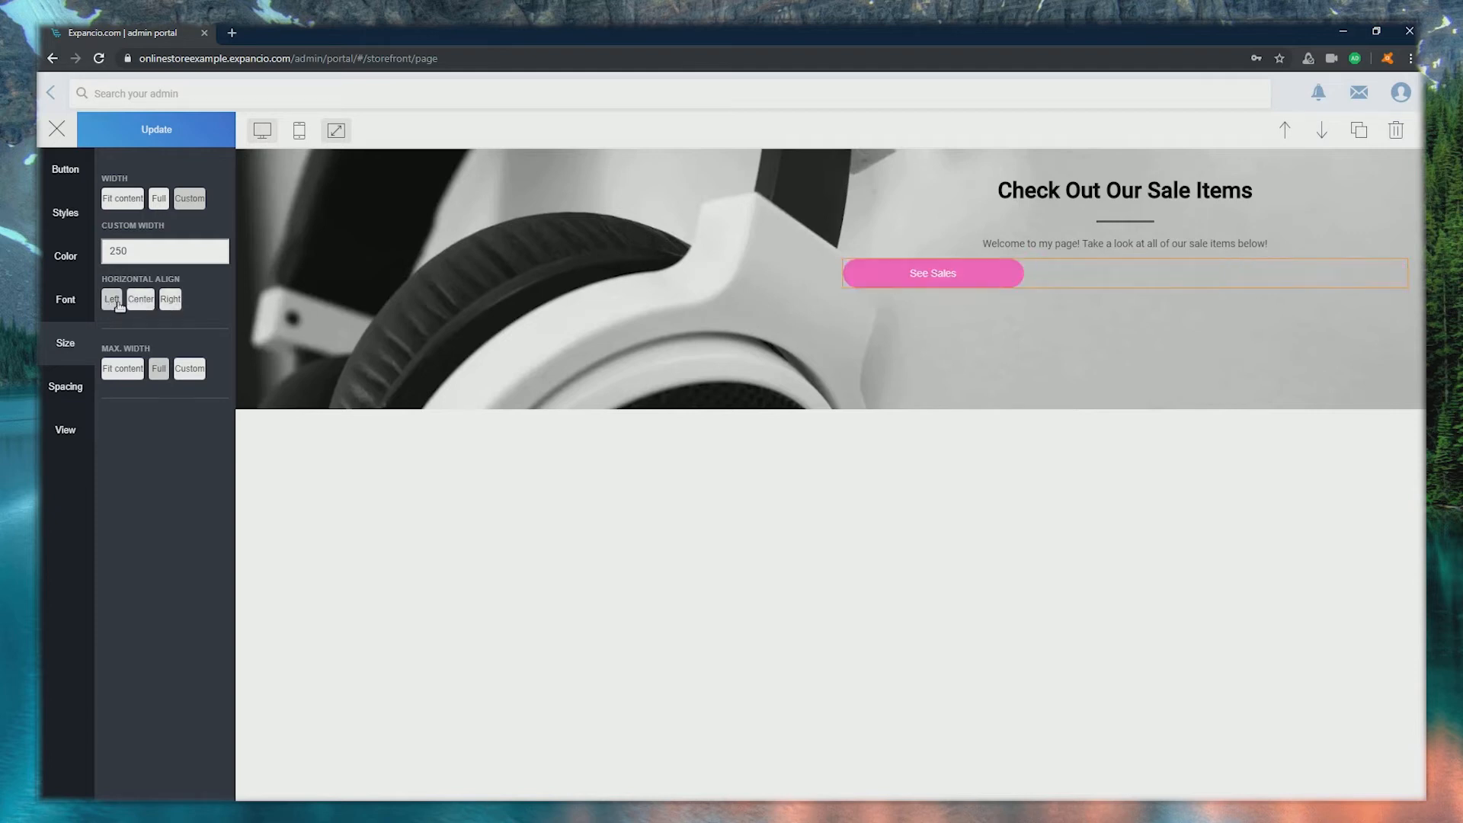
left_click(138, 301)
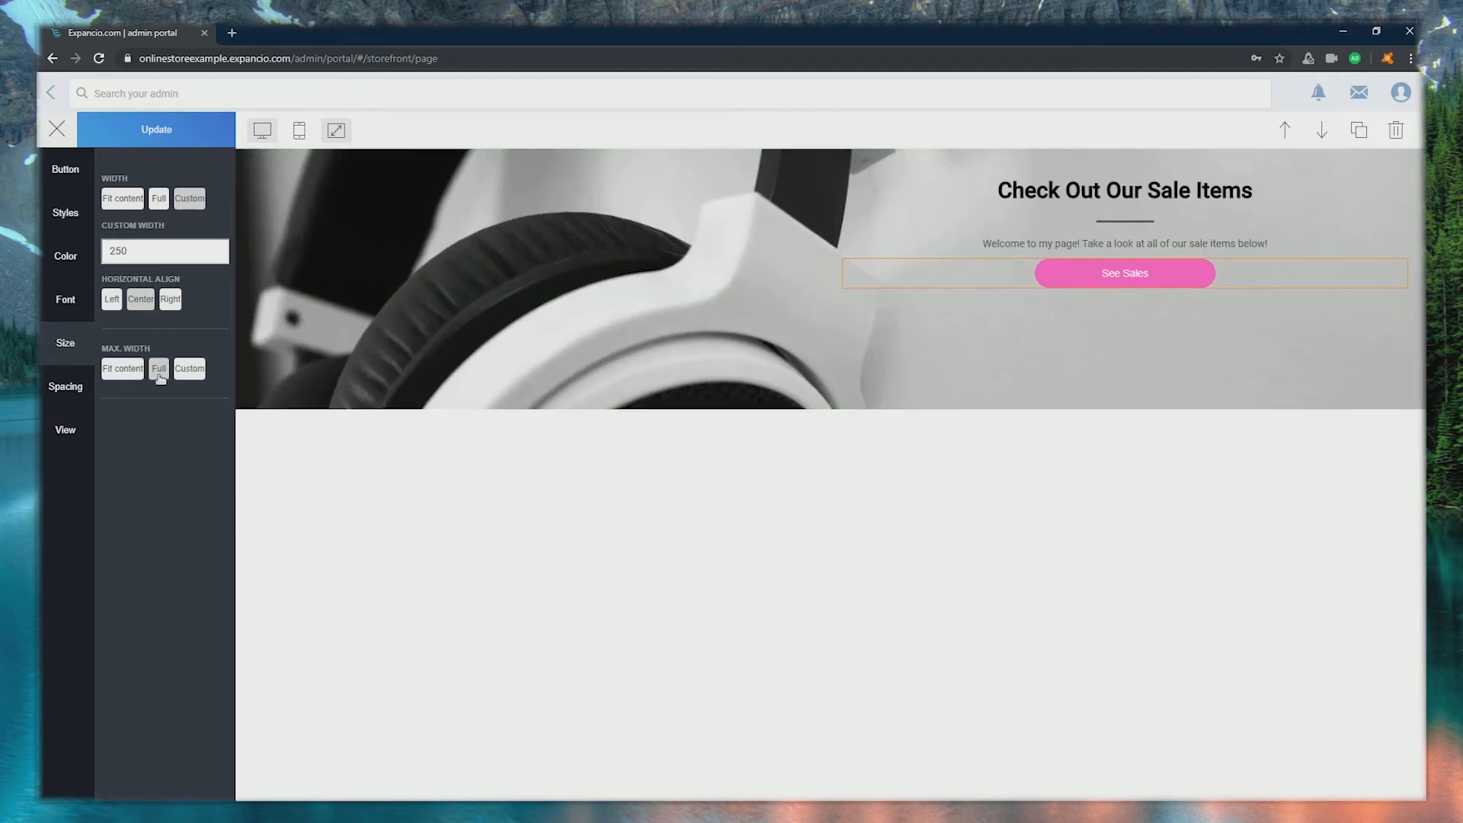
Step: Give the button Full width with a custom maximum width of 20% and update the page
left_click(193, 371)
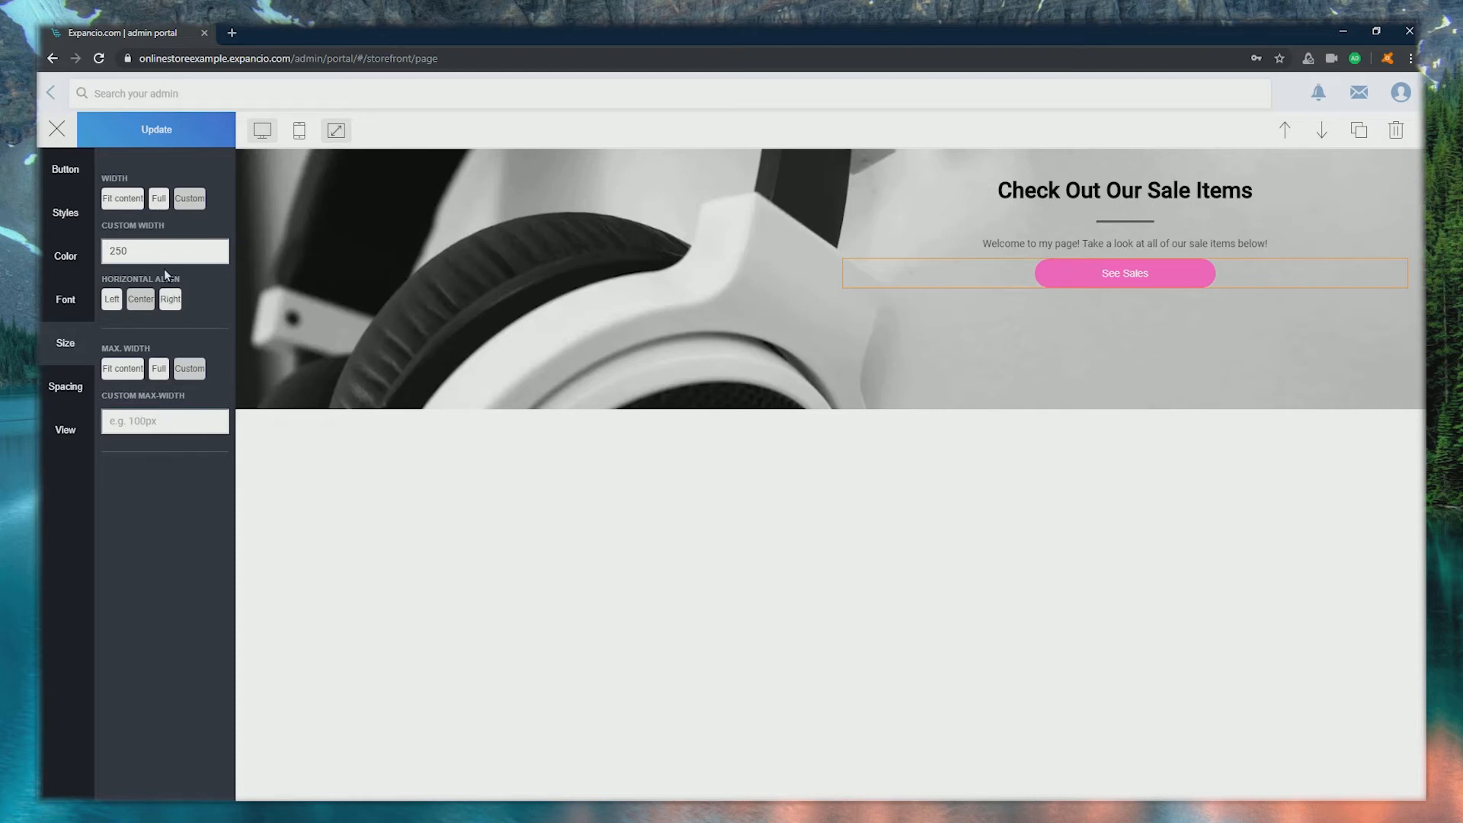
left_click(159, 200)
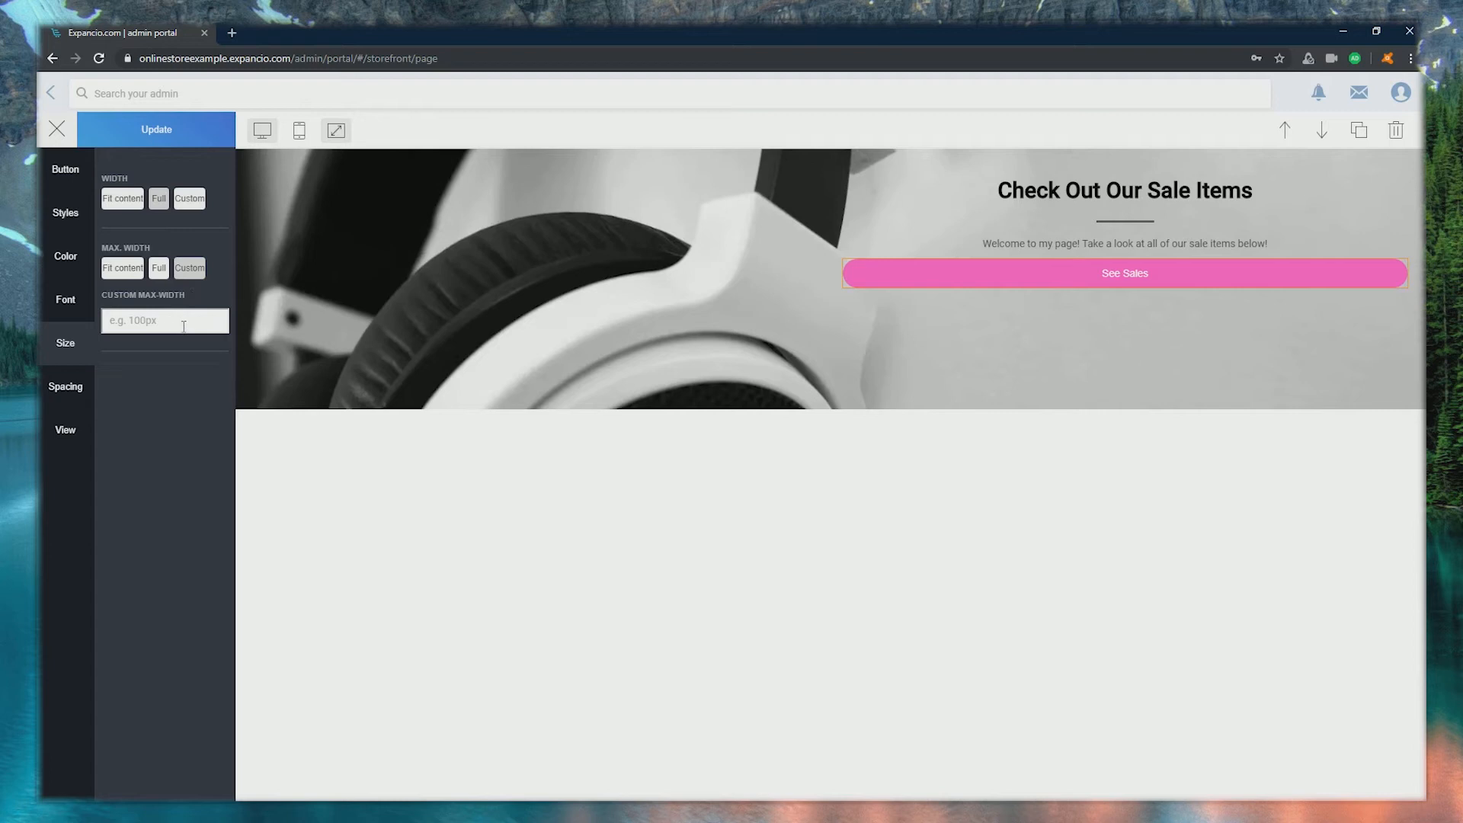
left_click(184, 326)
type("200")
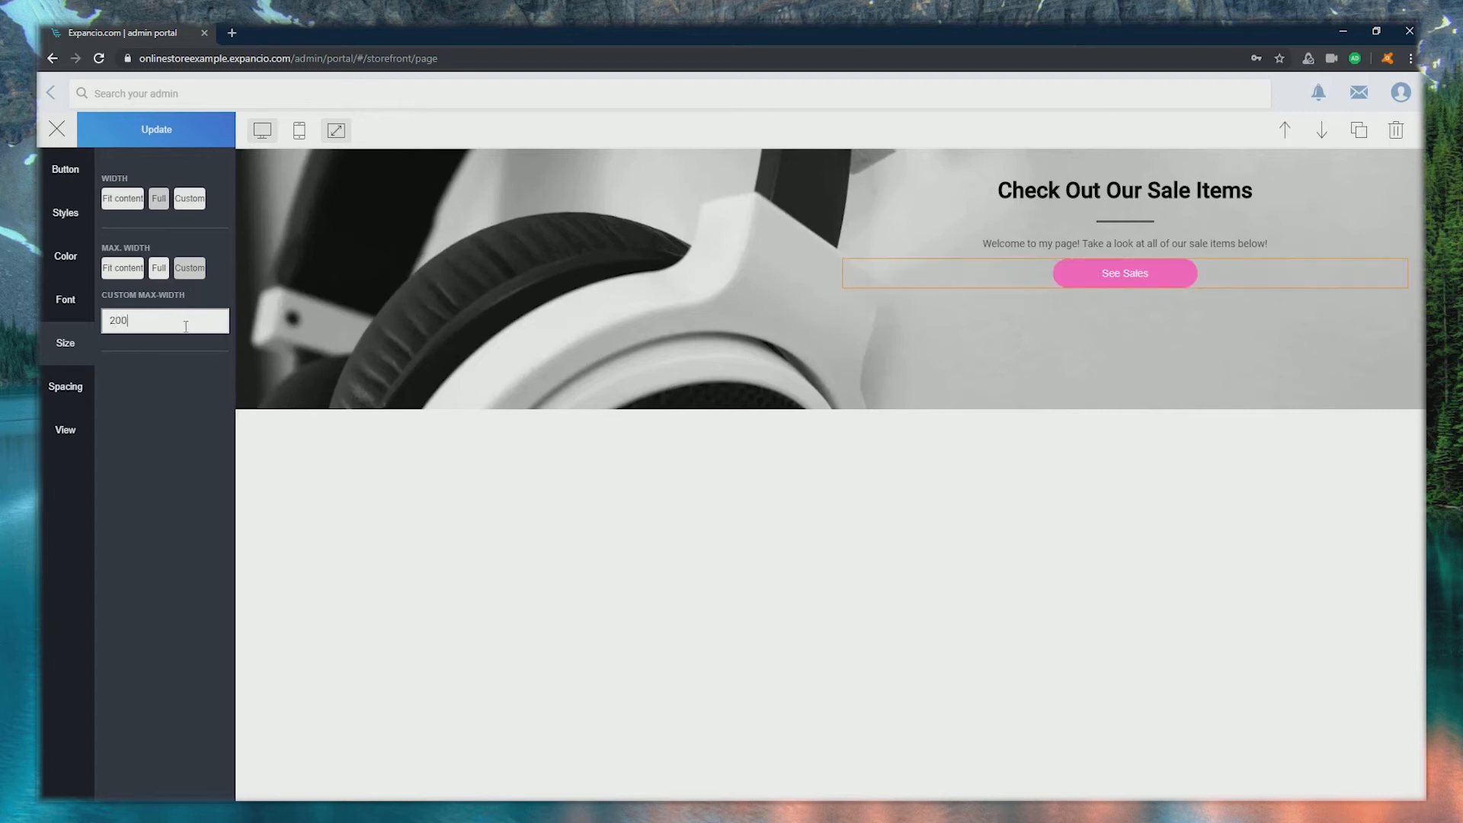
key("BackSpace")
type("%")
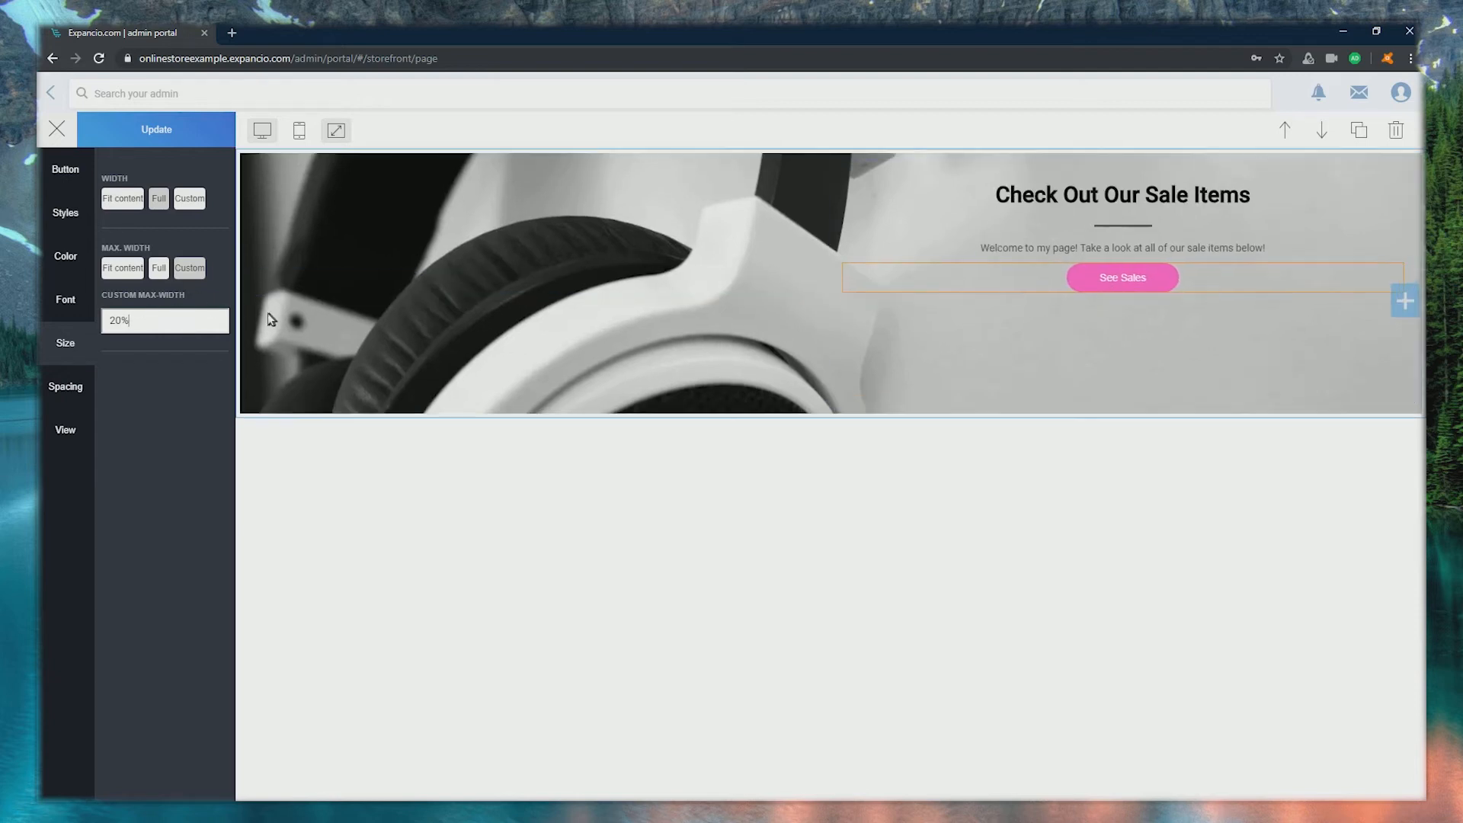
left_click(173, 127)
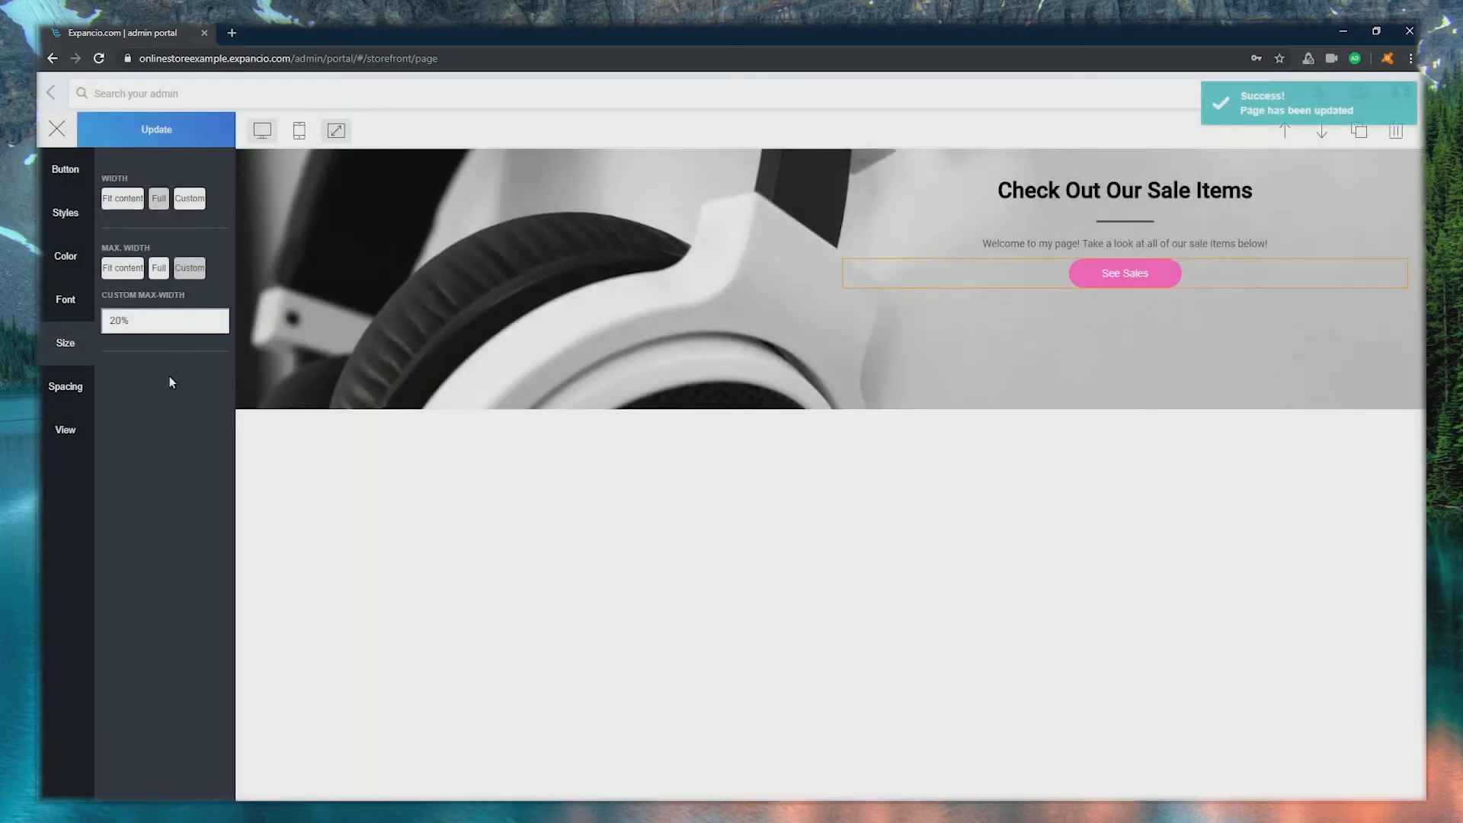
Step: Test the button's padding with 20 px at the top and 0 px at the bottom, and restore both to 10 px
left_click(59, 380)
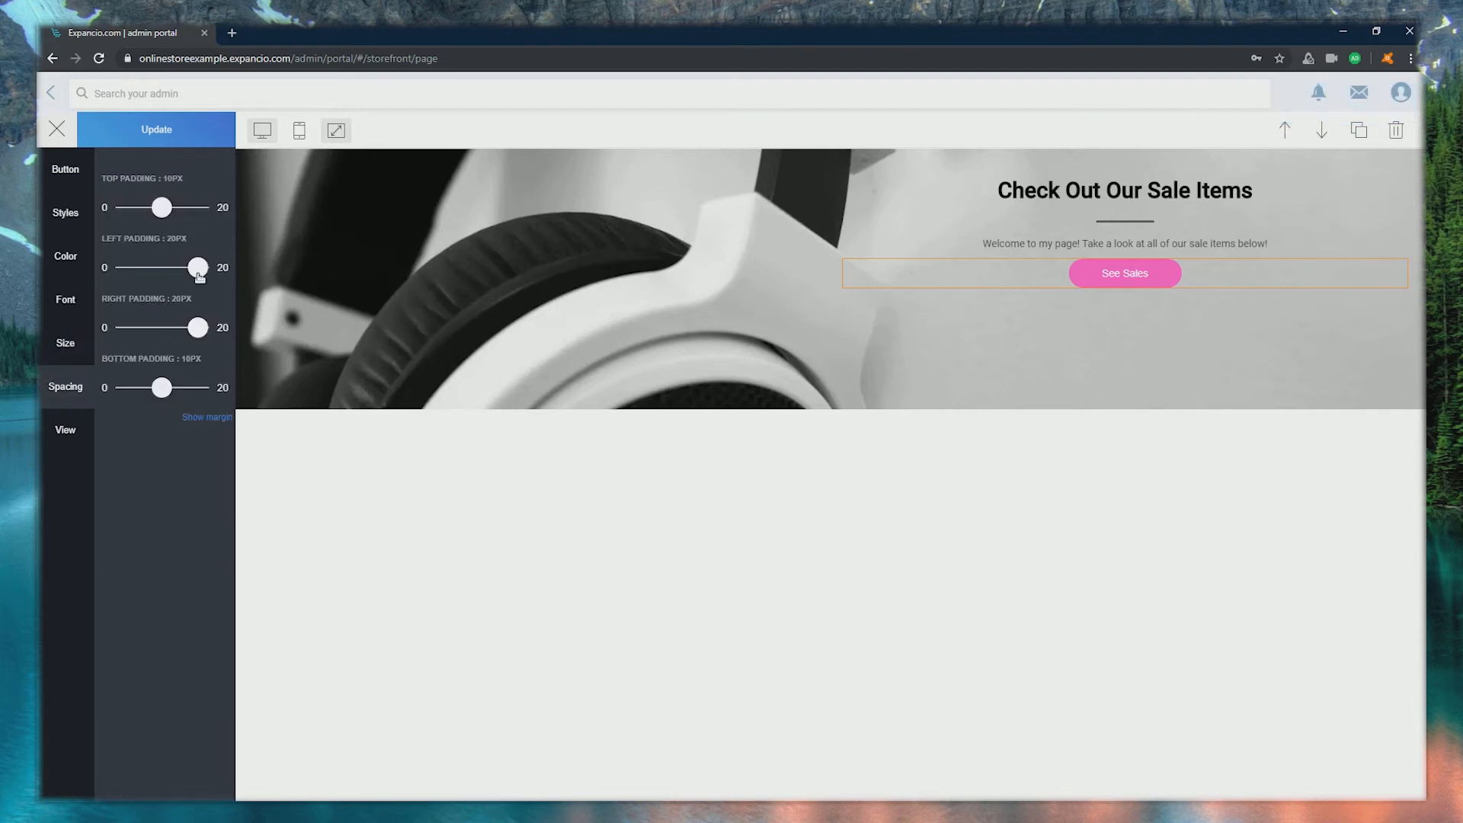
mouse_move(198, 273)
left_mouse_down()
mouse_move(70, 276)
mouse_move(205, 275)
left_mouse_up()
mouse_move(194, 330)
left_mouse_down()
mouse_move(77, 336)
mouse_move(207, 332)
left_mouse_up()
left_click_drag(162, 208, 220, 221)
left_click_drag(162, 387, 61, 381)
left_click_drag(198, 207, 161, 207)
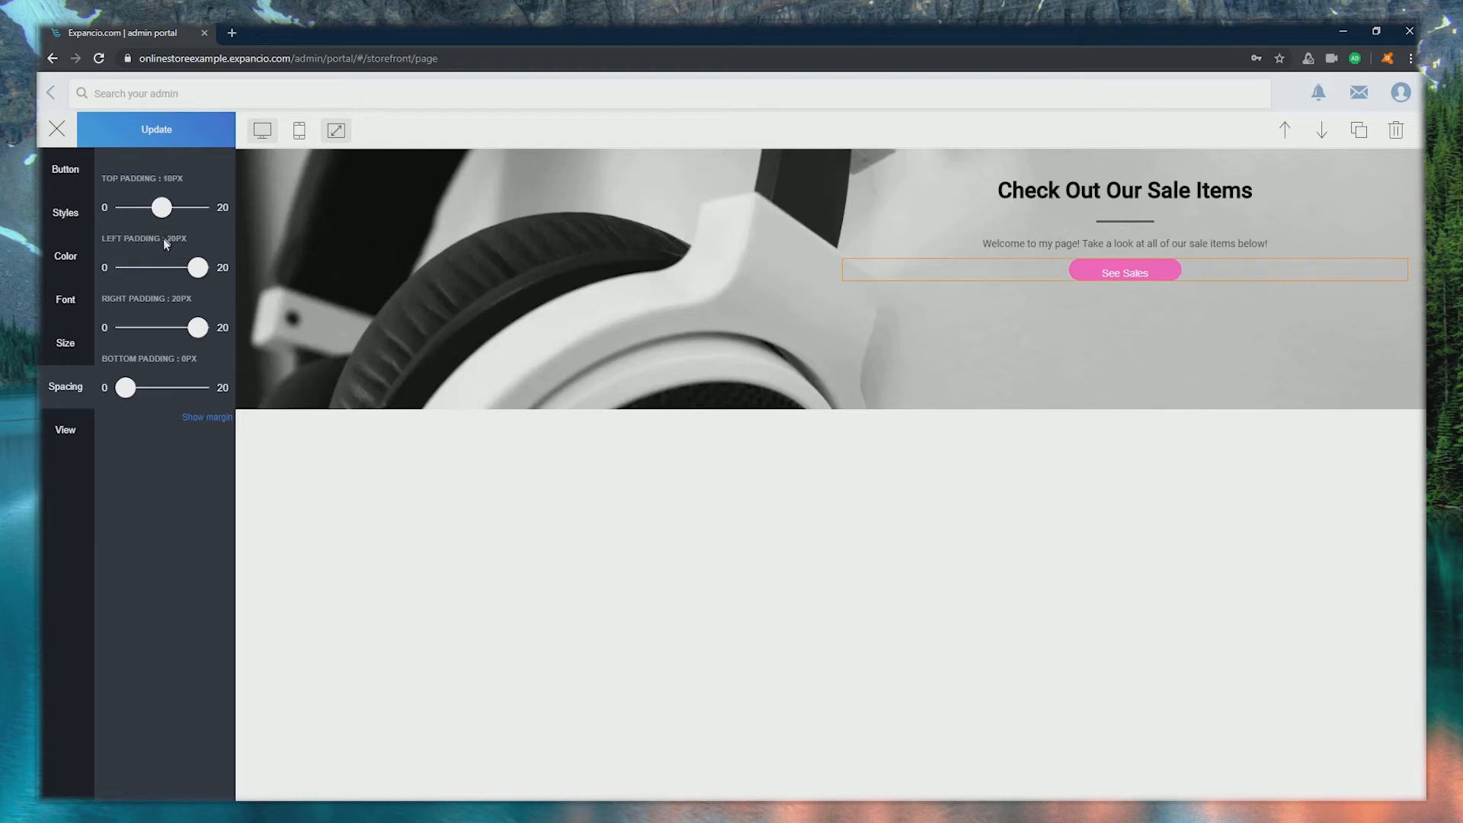
left_click_drag(125, 389, 161, 395)
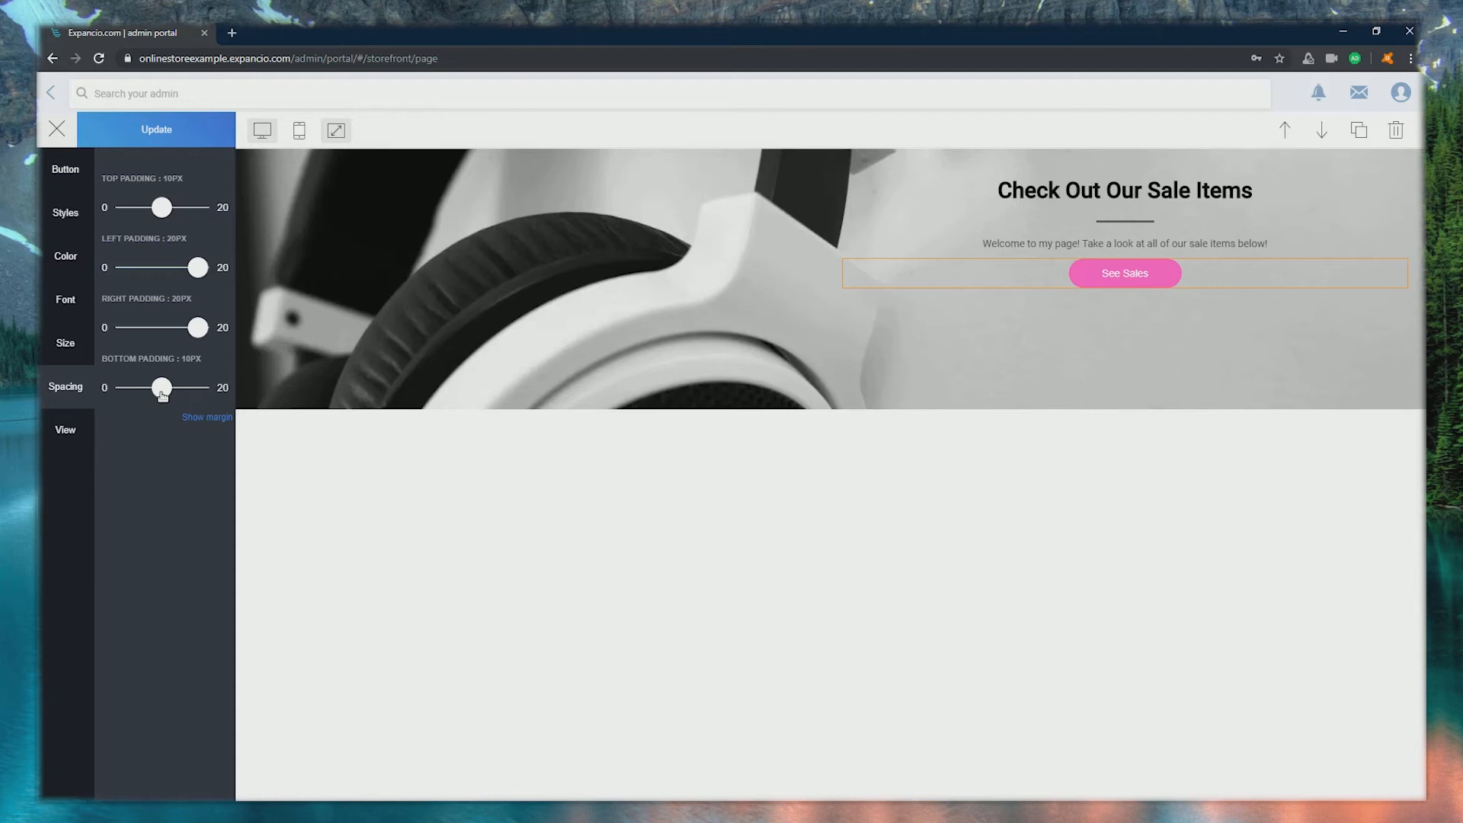
Step: Try button margins of 0 px top, bottom and left and 80 px right, and reset all margins
left_click(192, 419)
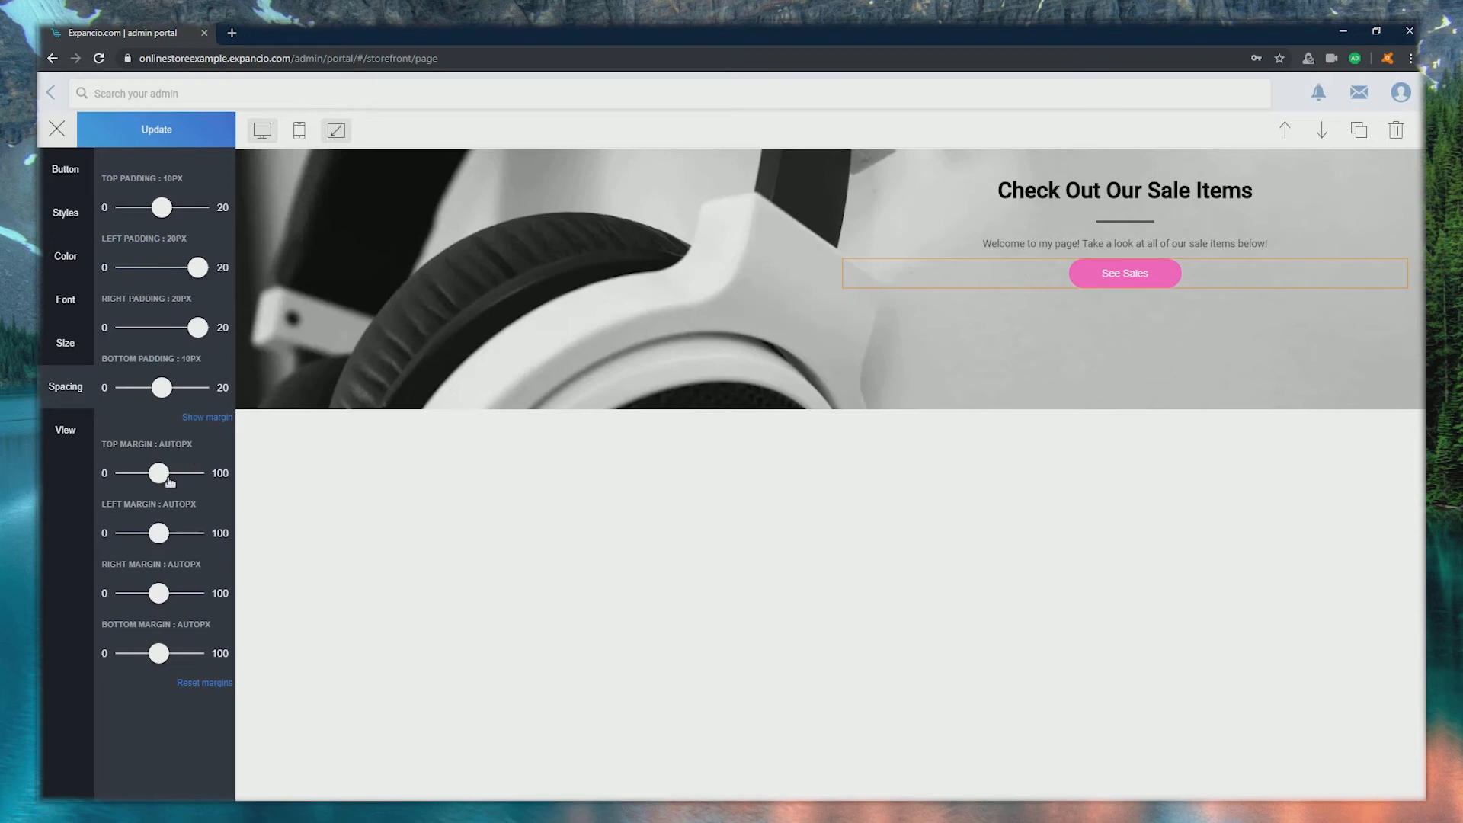
left_click_drag(158, 478, 114, 482)
left_click_drag(159, 652, 123, 657)
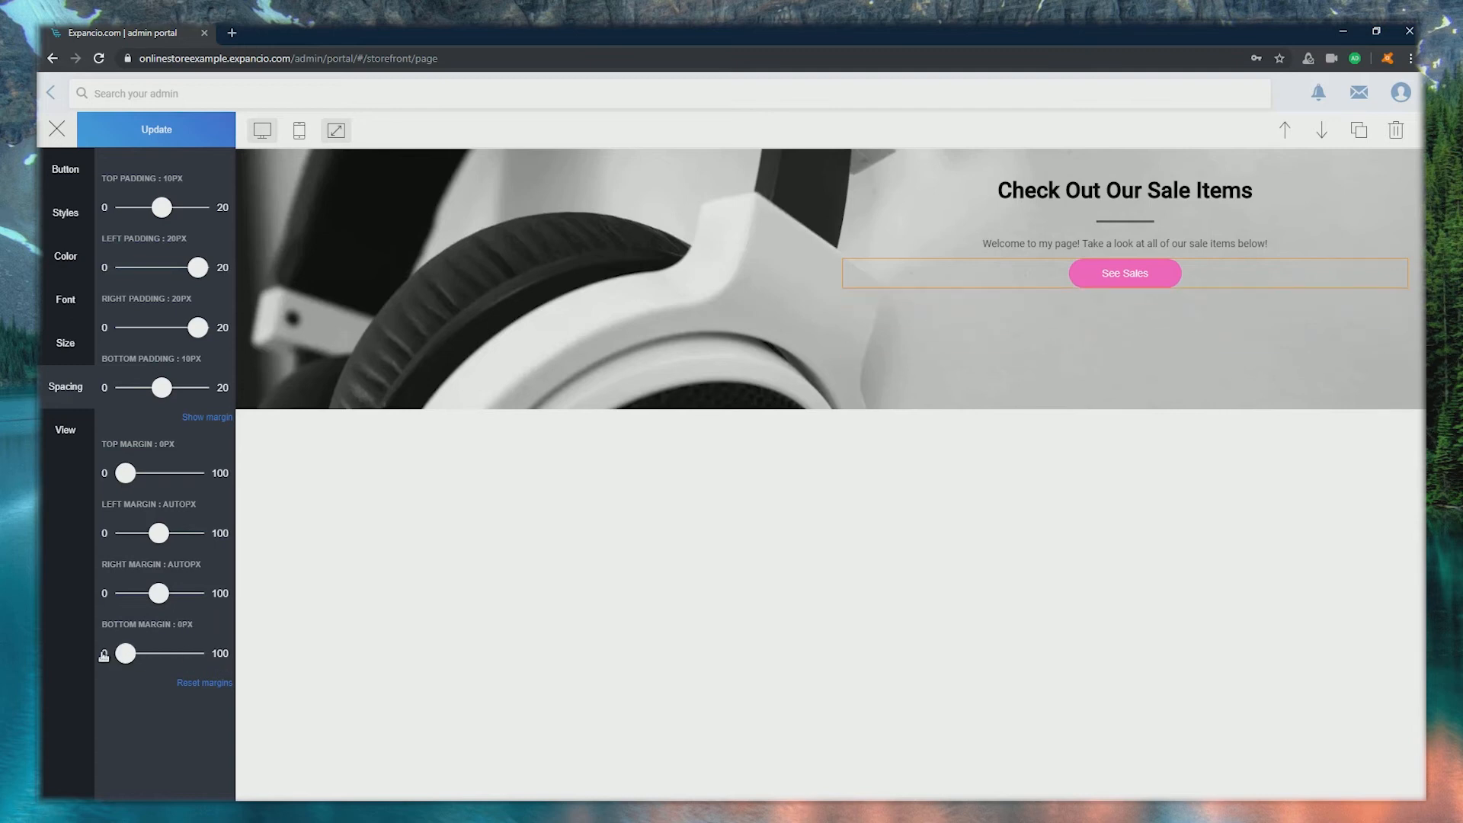
left_click_drag(159, 533, 123, 535)
left_click_drag(158, 595, 184, 602)
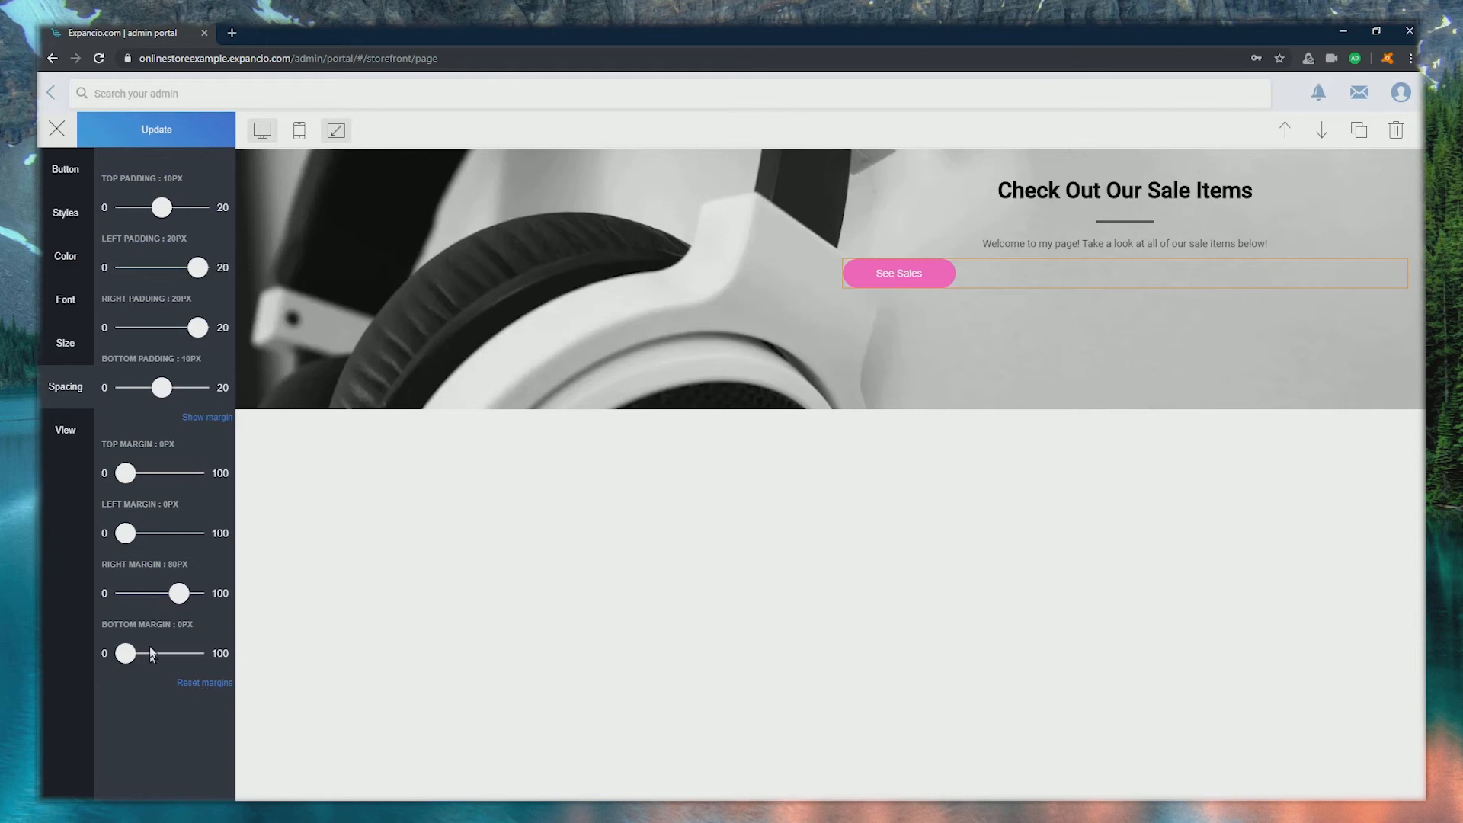
left_click(192, 682)
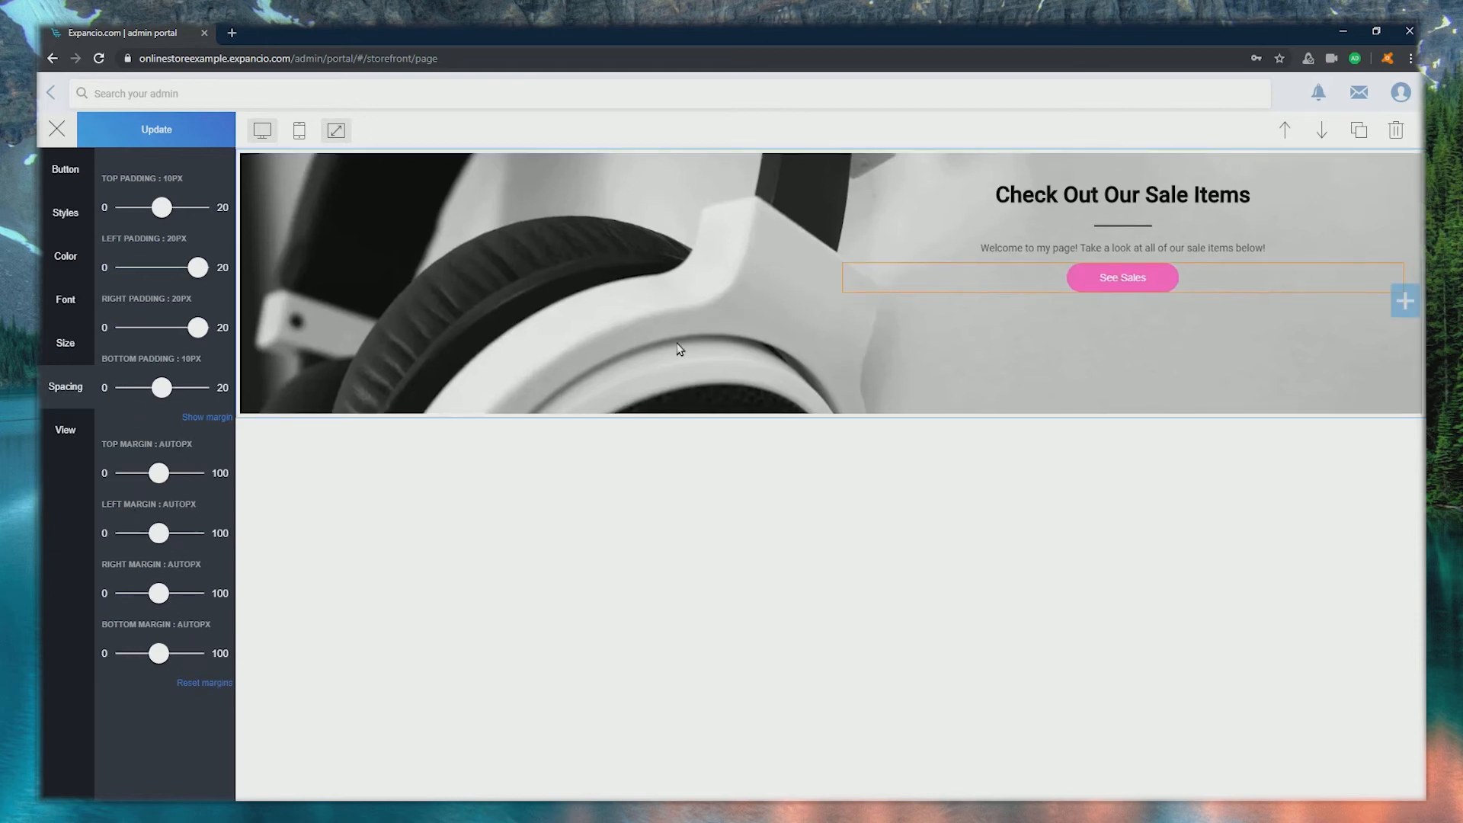
Step: Try hiding the See Sales button and restore its display
left_click(65, 431)
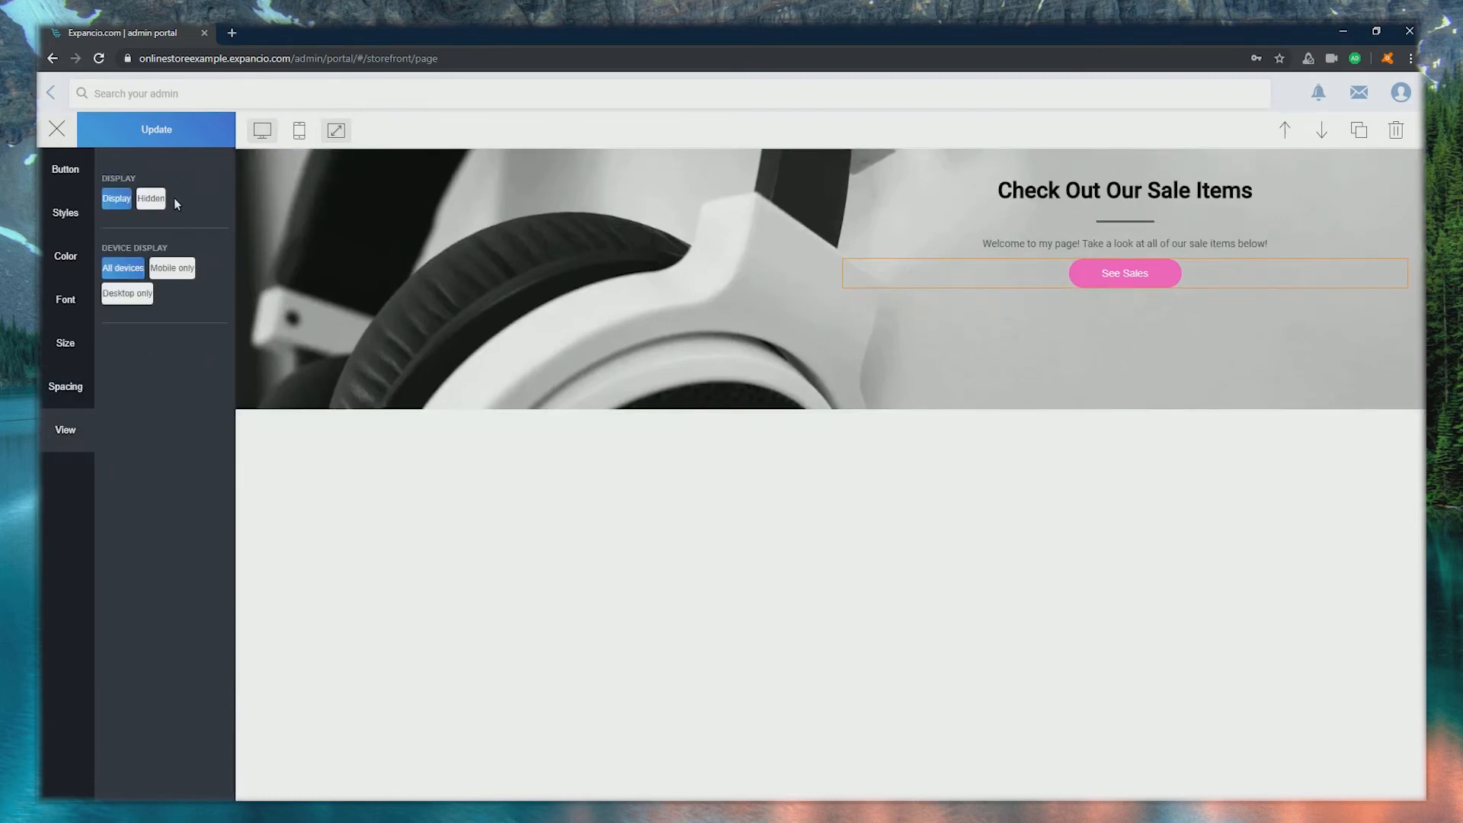
left_click(150, 204)
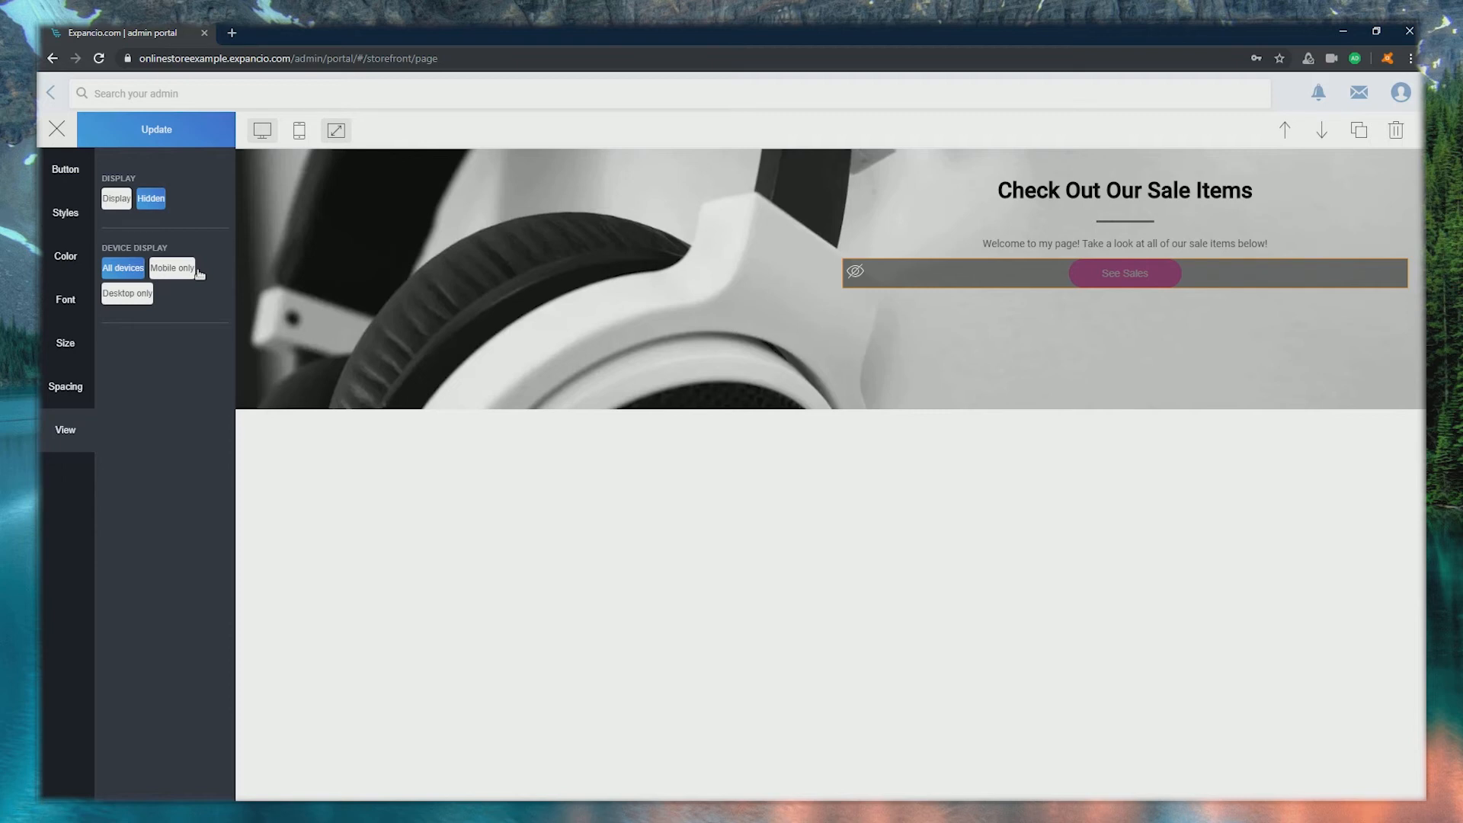
left_click(117, 200)
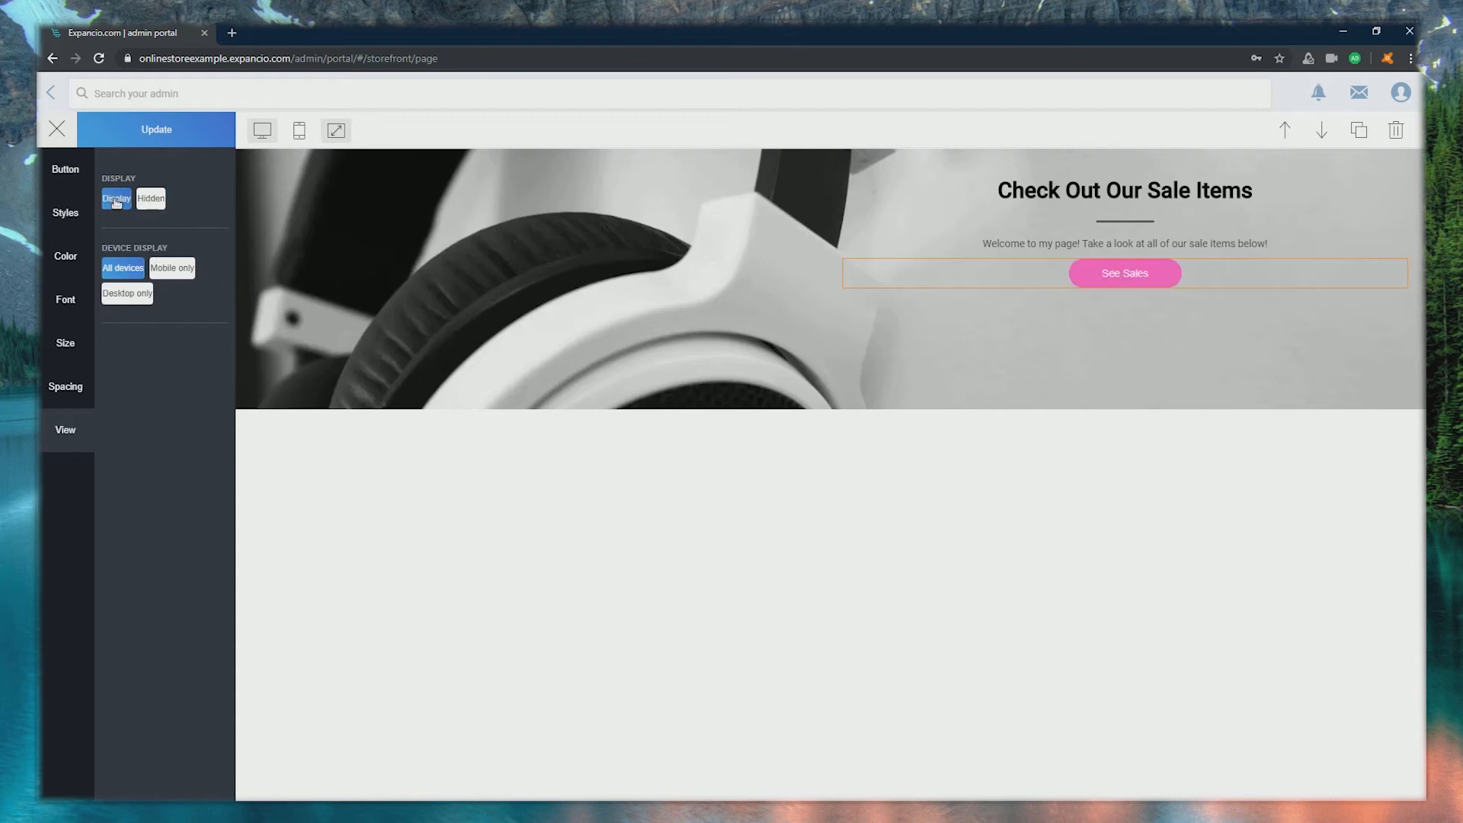
Step: Limit the See Sales button to mobile devices only and switch the page to the mobile preview
left_click(169, 275)
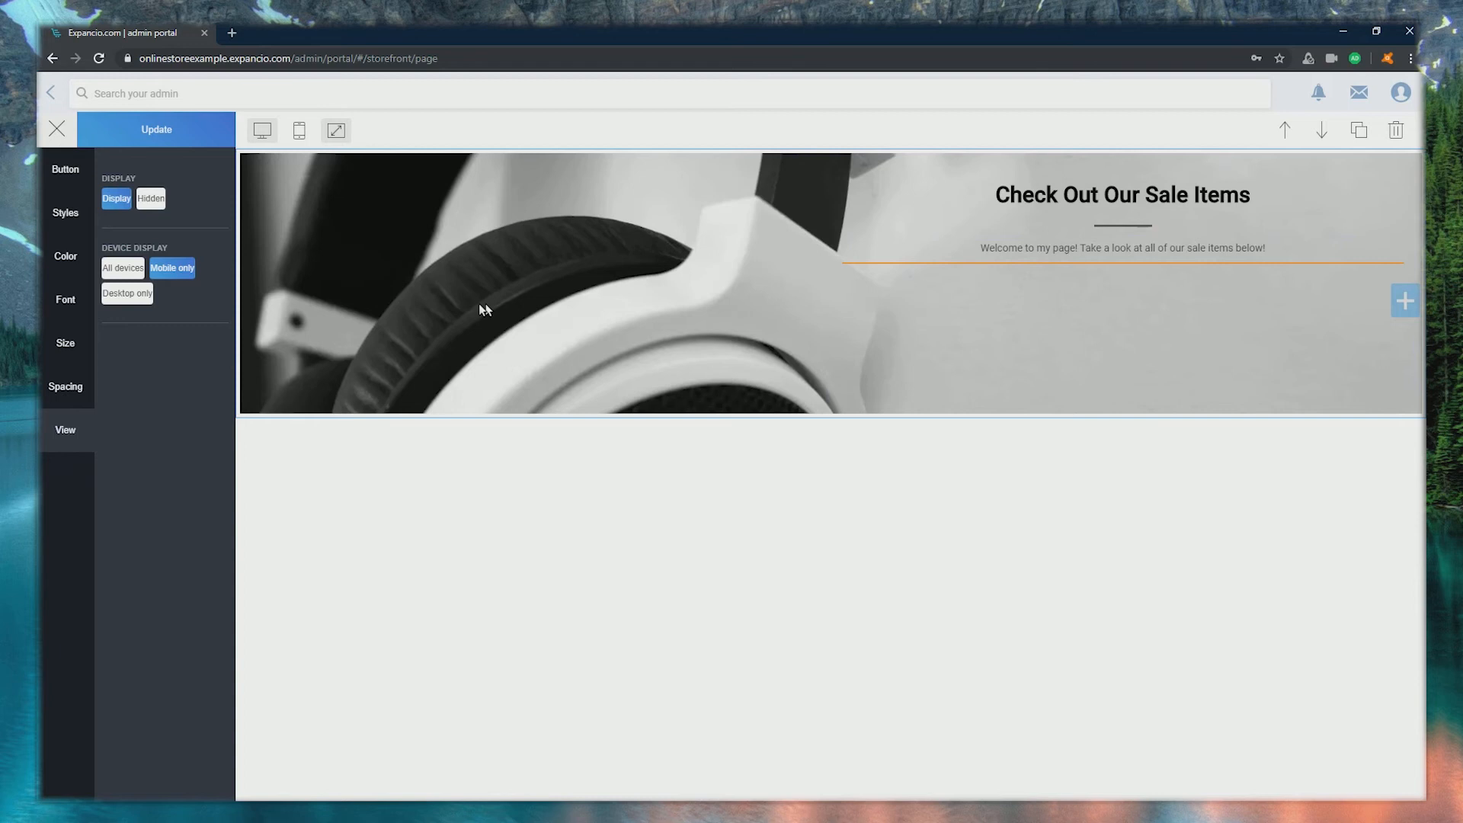
left_click(300, 137)
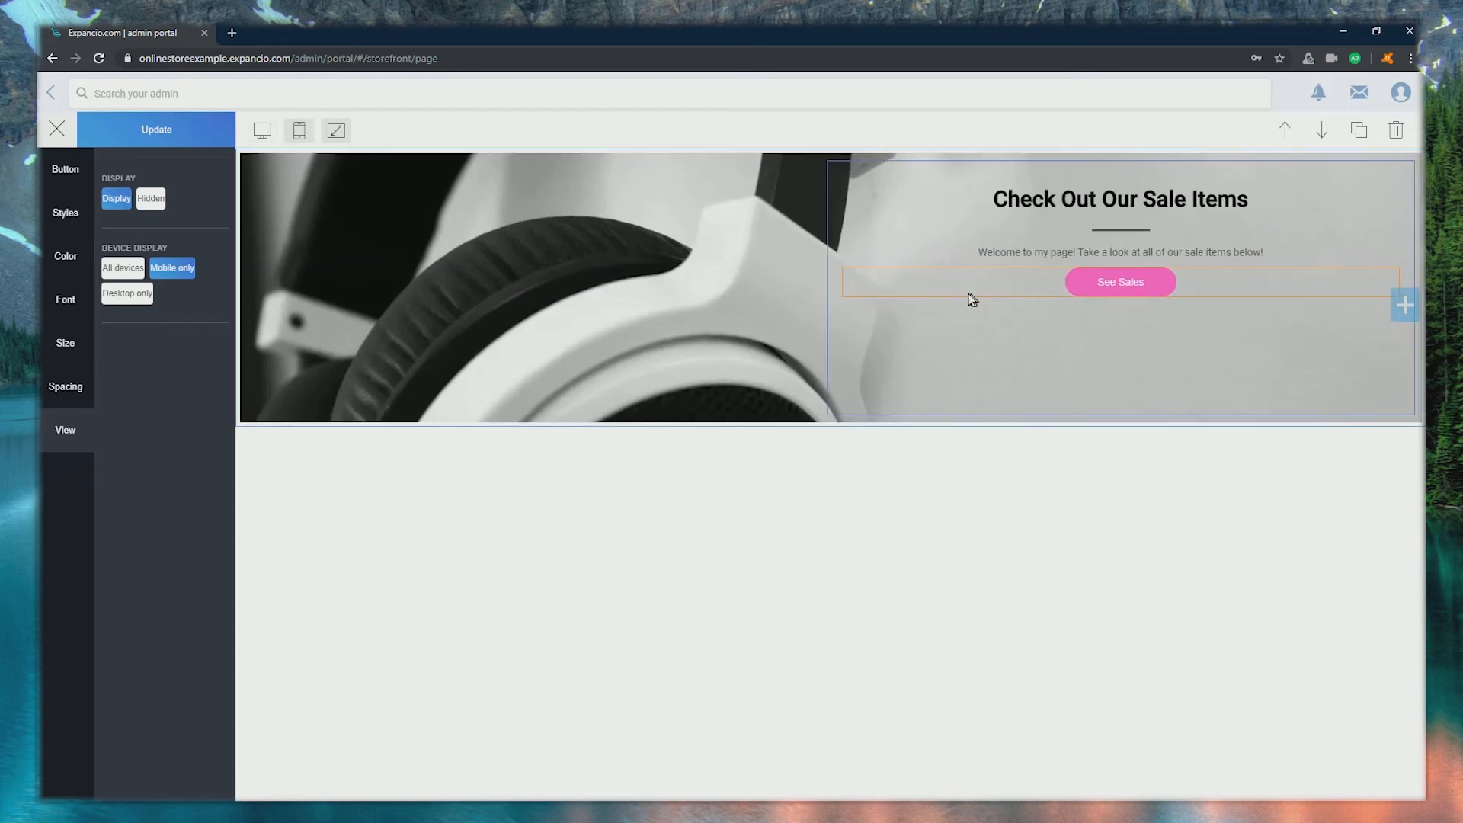
Step: Compare the See Sales button in the mobile and desktop previews, and set its device display back to all devices
left_click(336, 133)
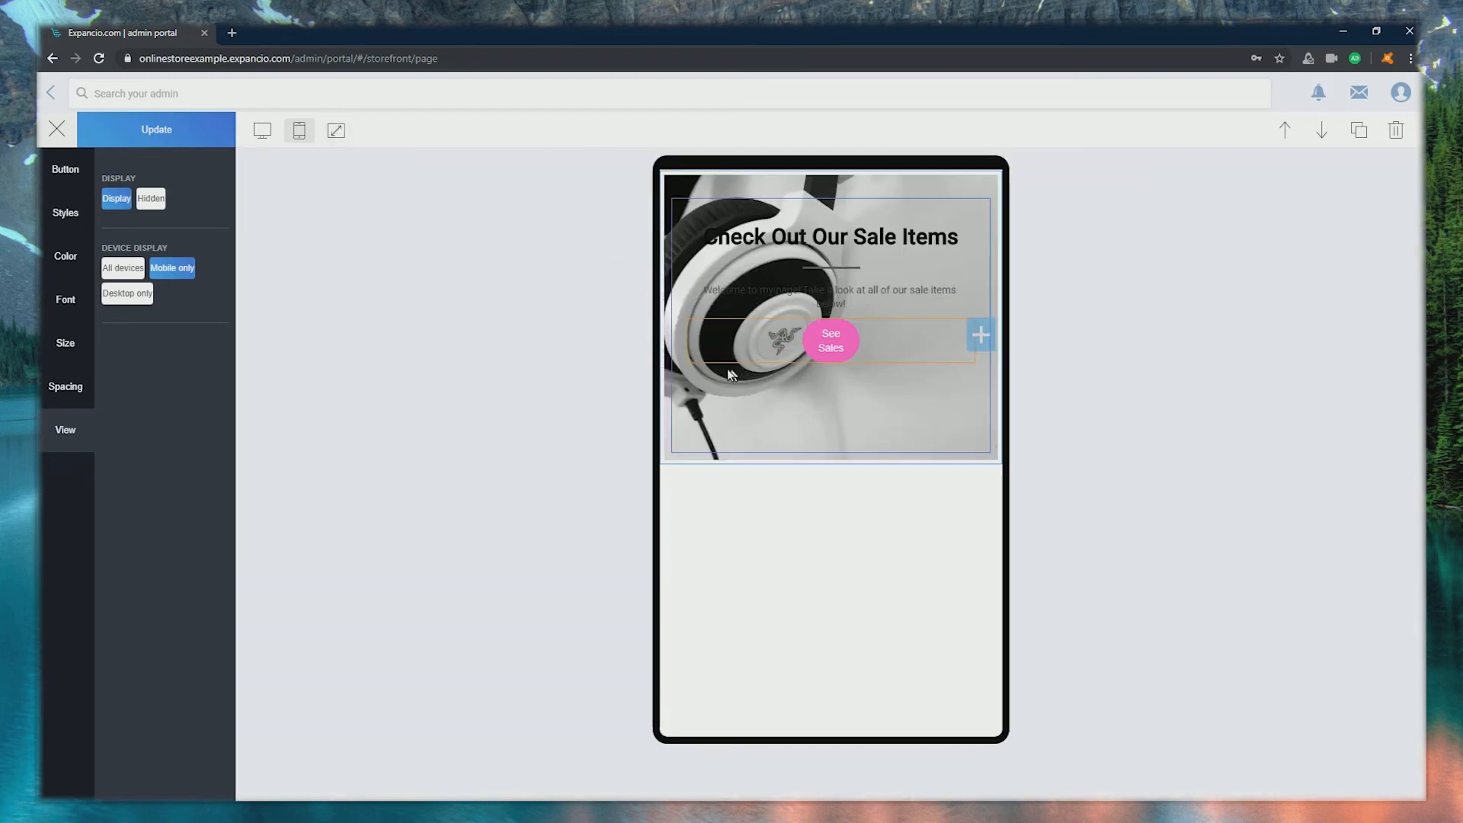
left_click(265, 137)
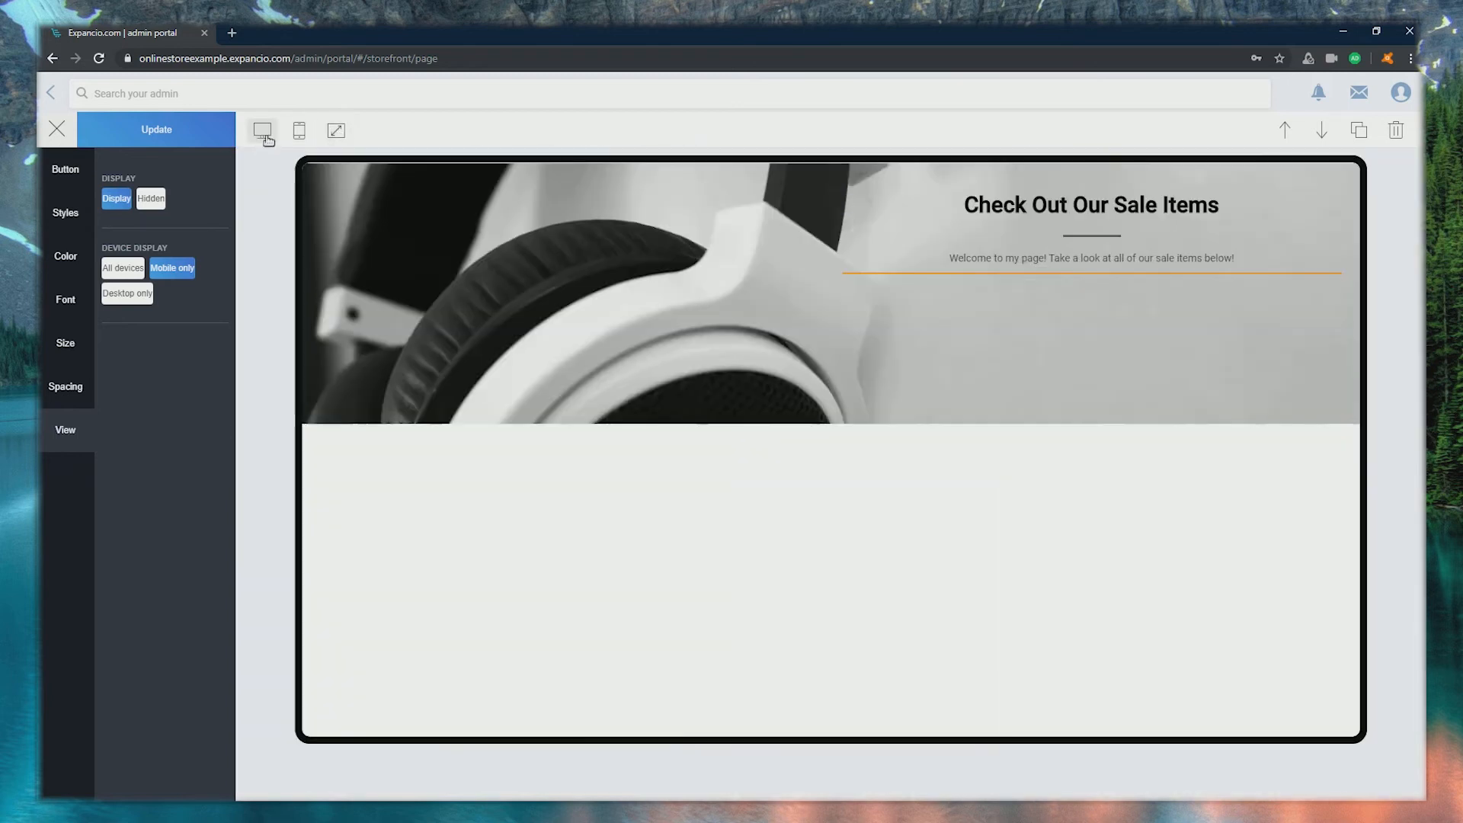
left_click(301, 134)
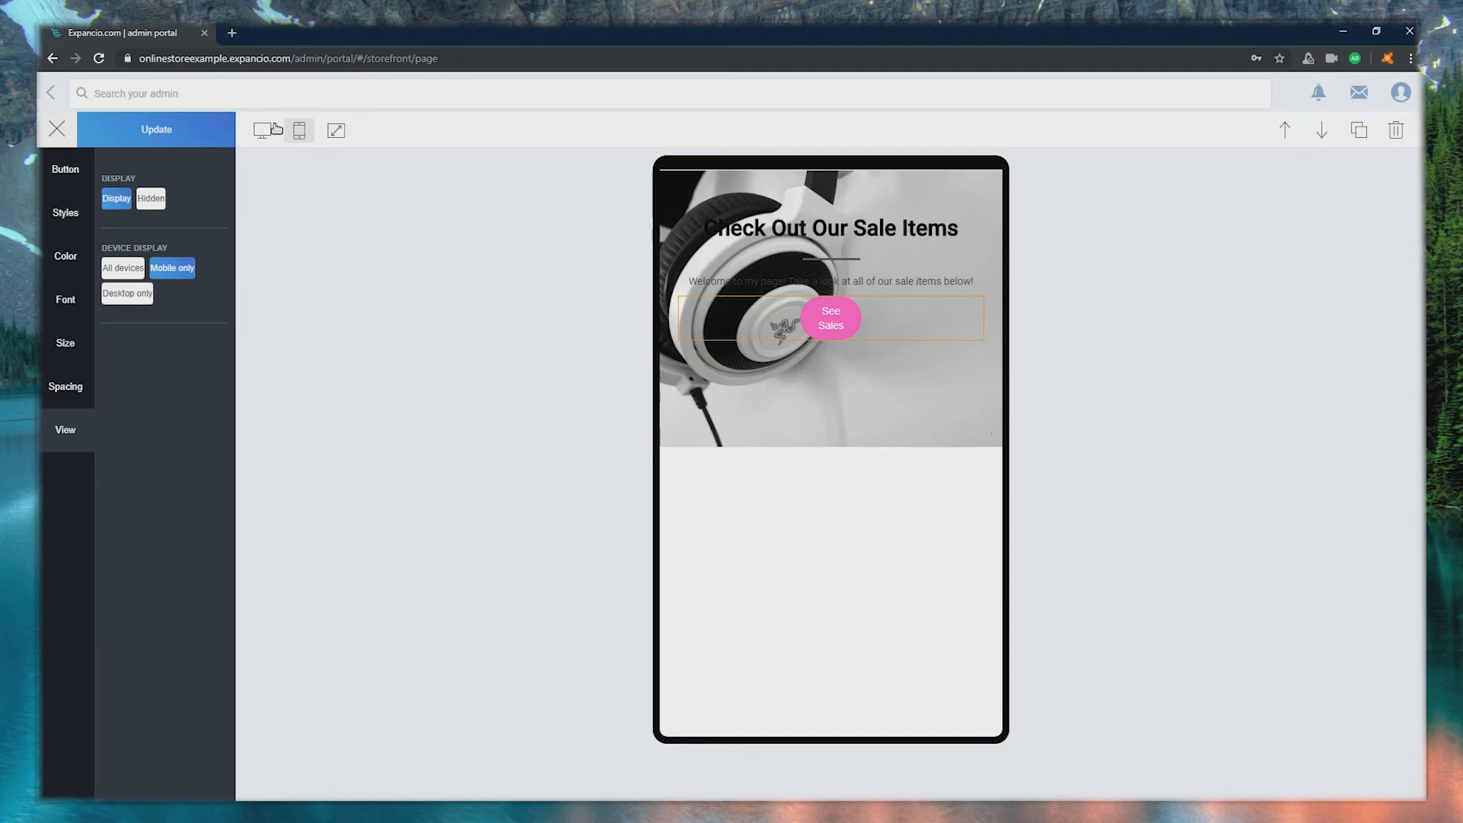
left_click(262, 129)
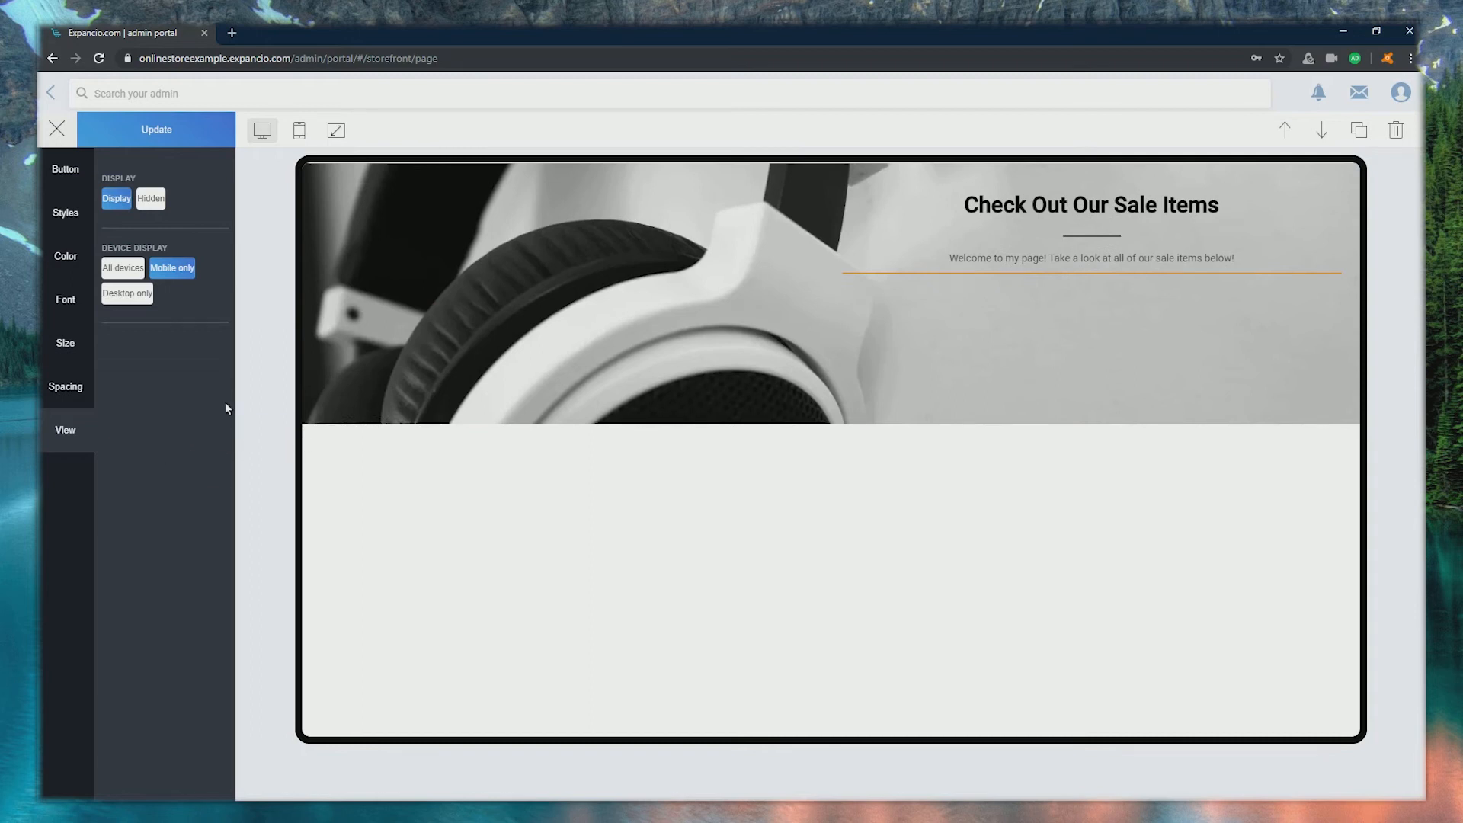
left_click(123, 268)
left_click(156, 130)
Step: Duplicate the headphone banner section, limit the copy to mobile devices only and save the page
left_click(367, 203)
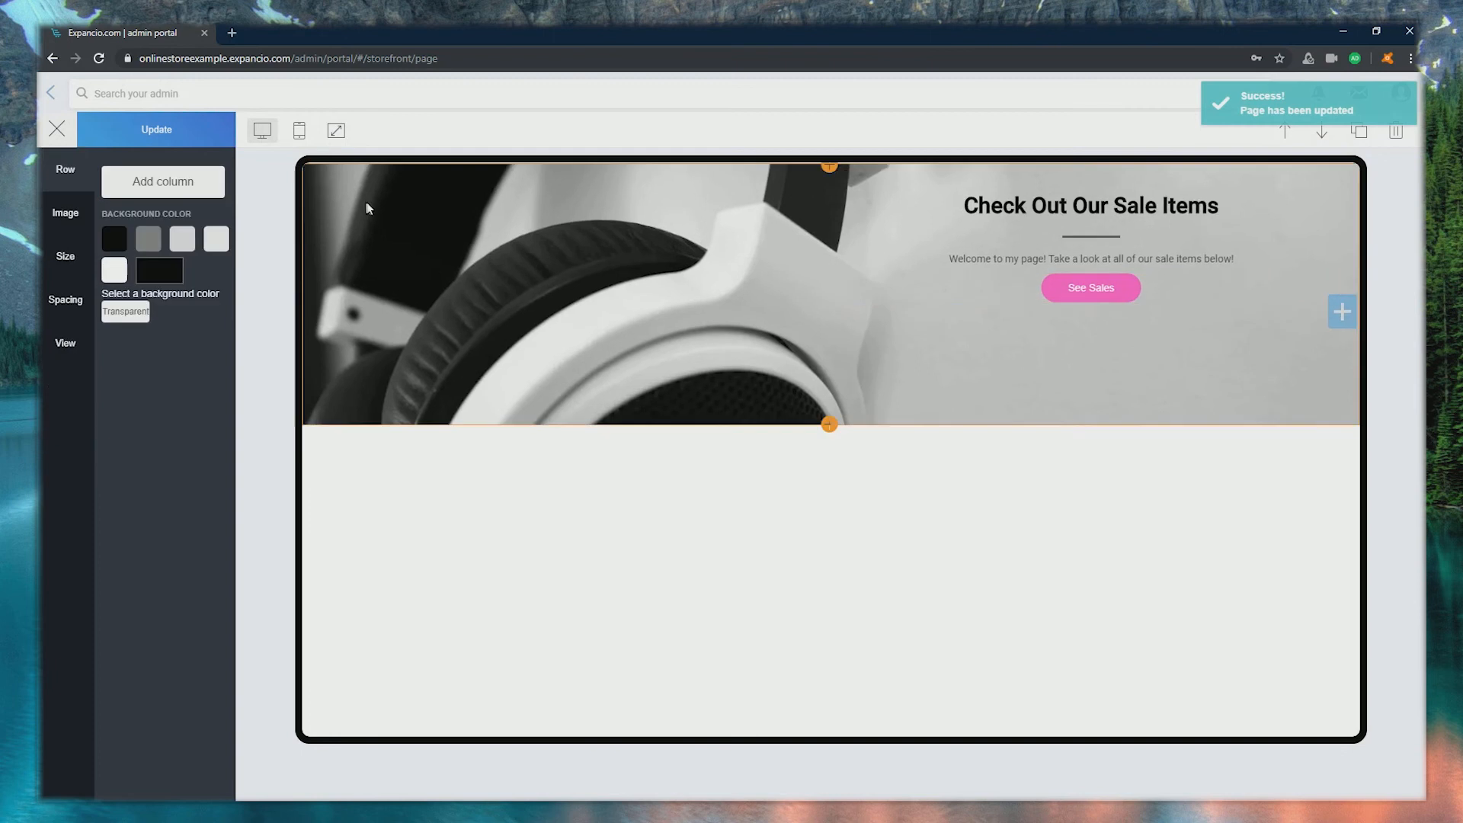
left_click(1359, 131)
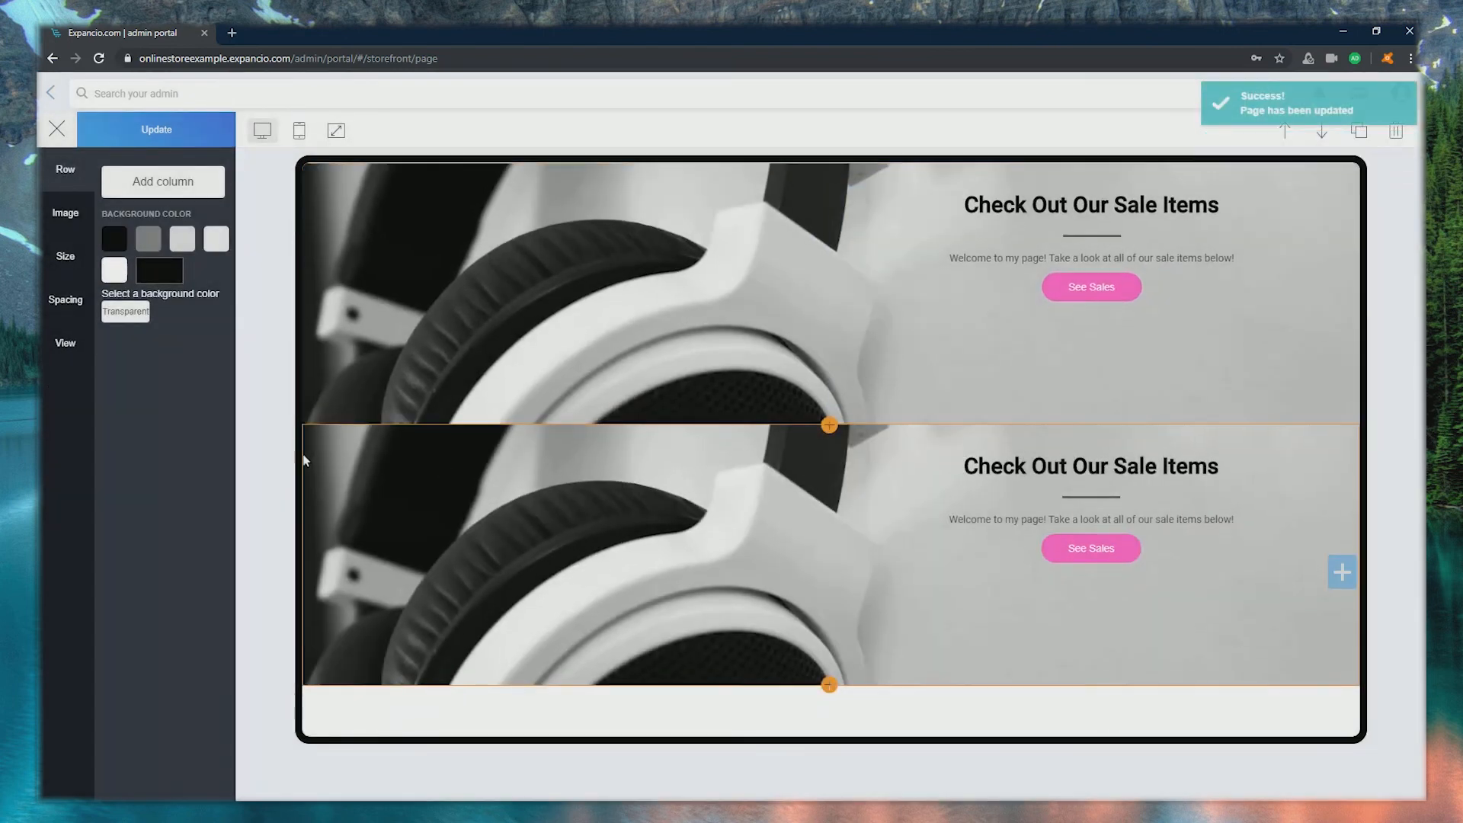
left_click(65, 343)
left_click(172, 337)
left_click(203, 131)
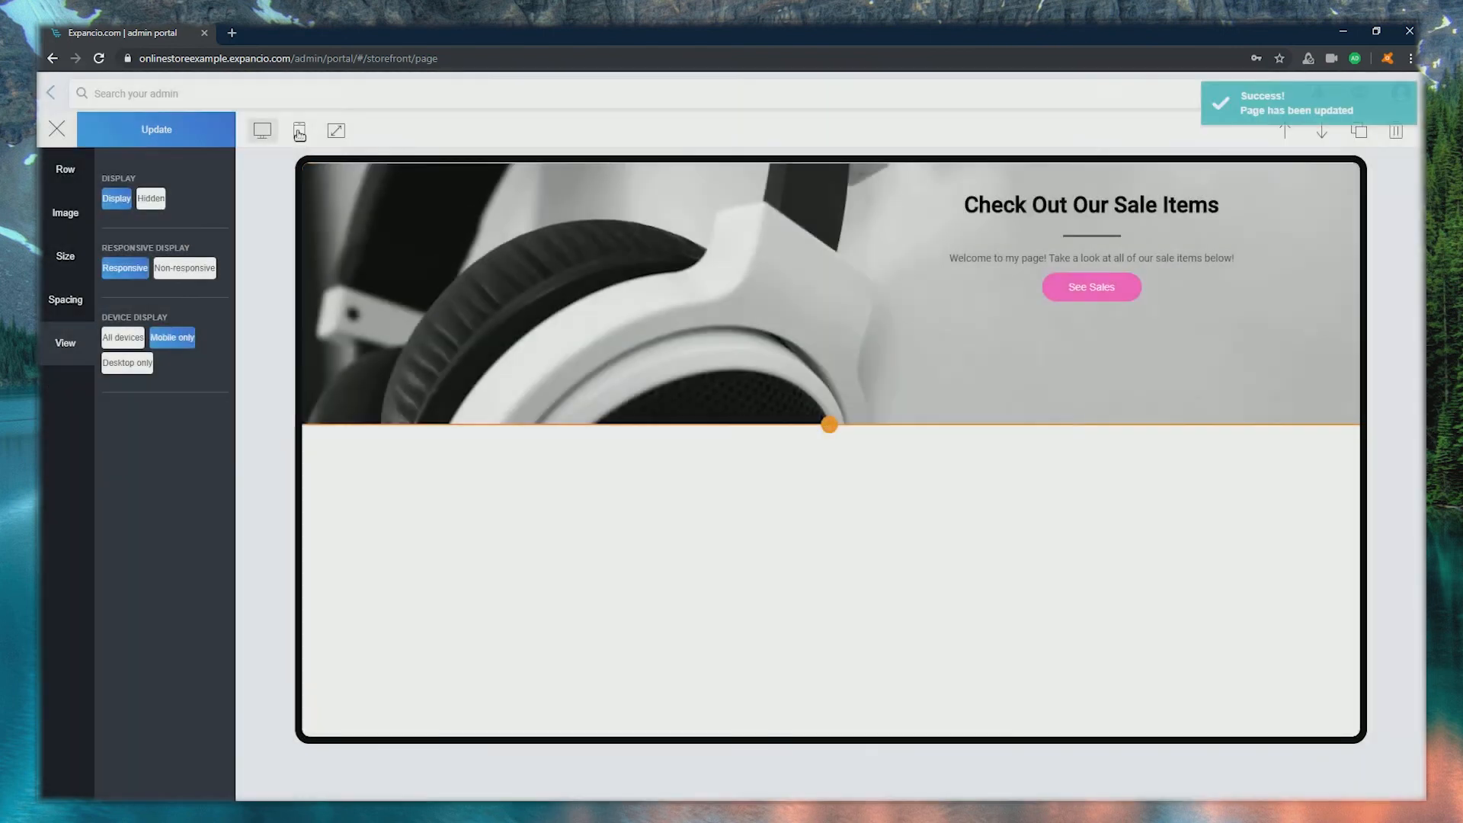
Step: In the mobile preview, limit the original banner section to desktop only and save the page
left_click(298, 131)
left_click(672, 188)
left_click(127, 363)
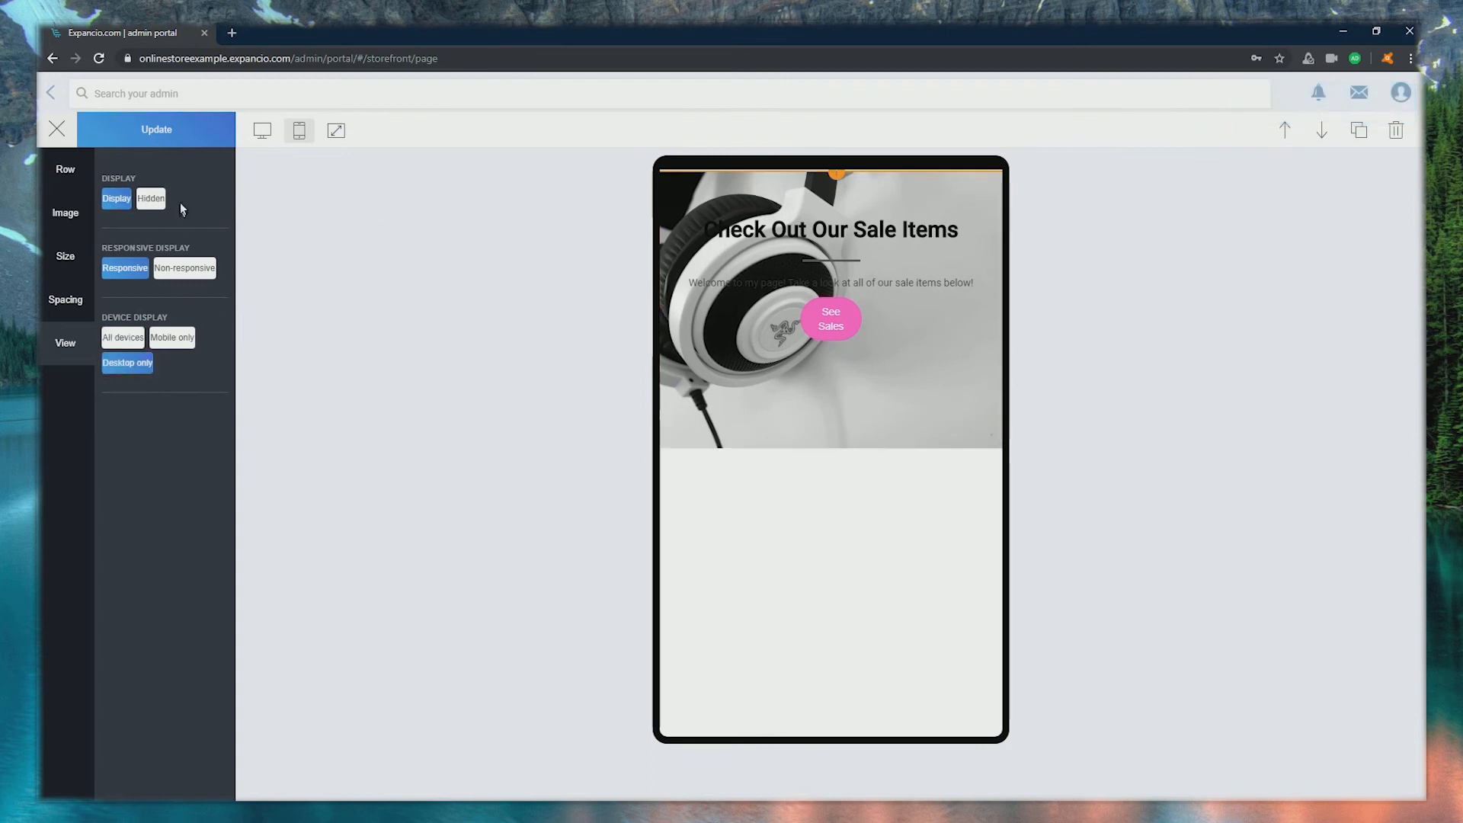
left_click(156, 130)
left_click(298, 131)
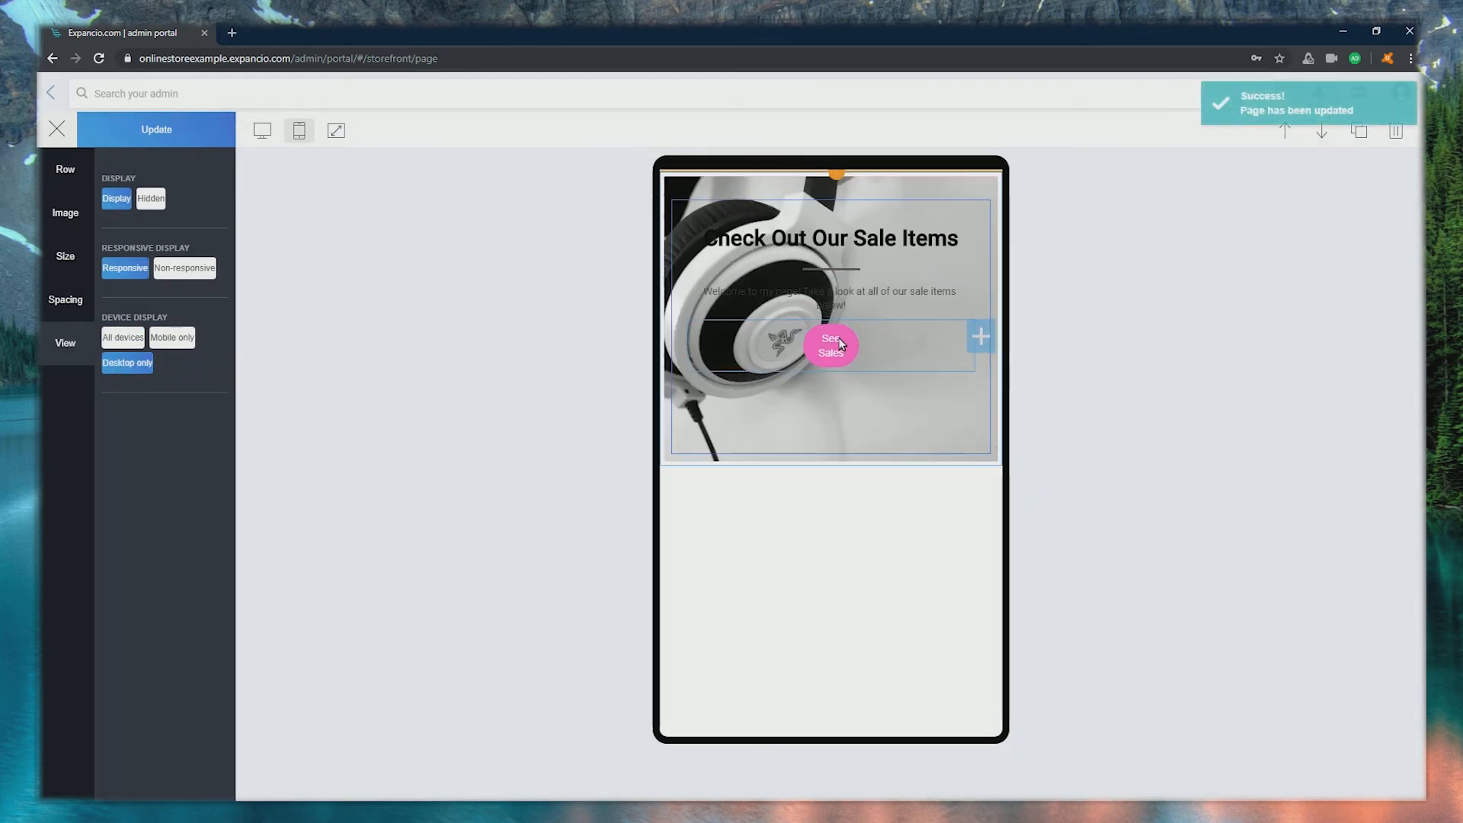
Step: Color the mobile banner's welcome text white, give it a text shadow and save the page
left_click(809, 292)
left_click(116, 309)
left_click(147, 304)
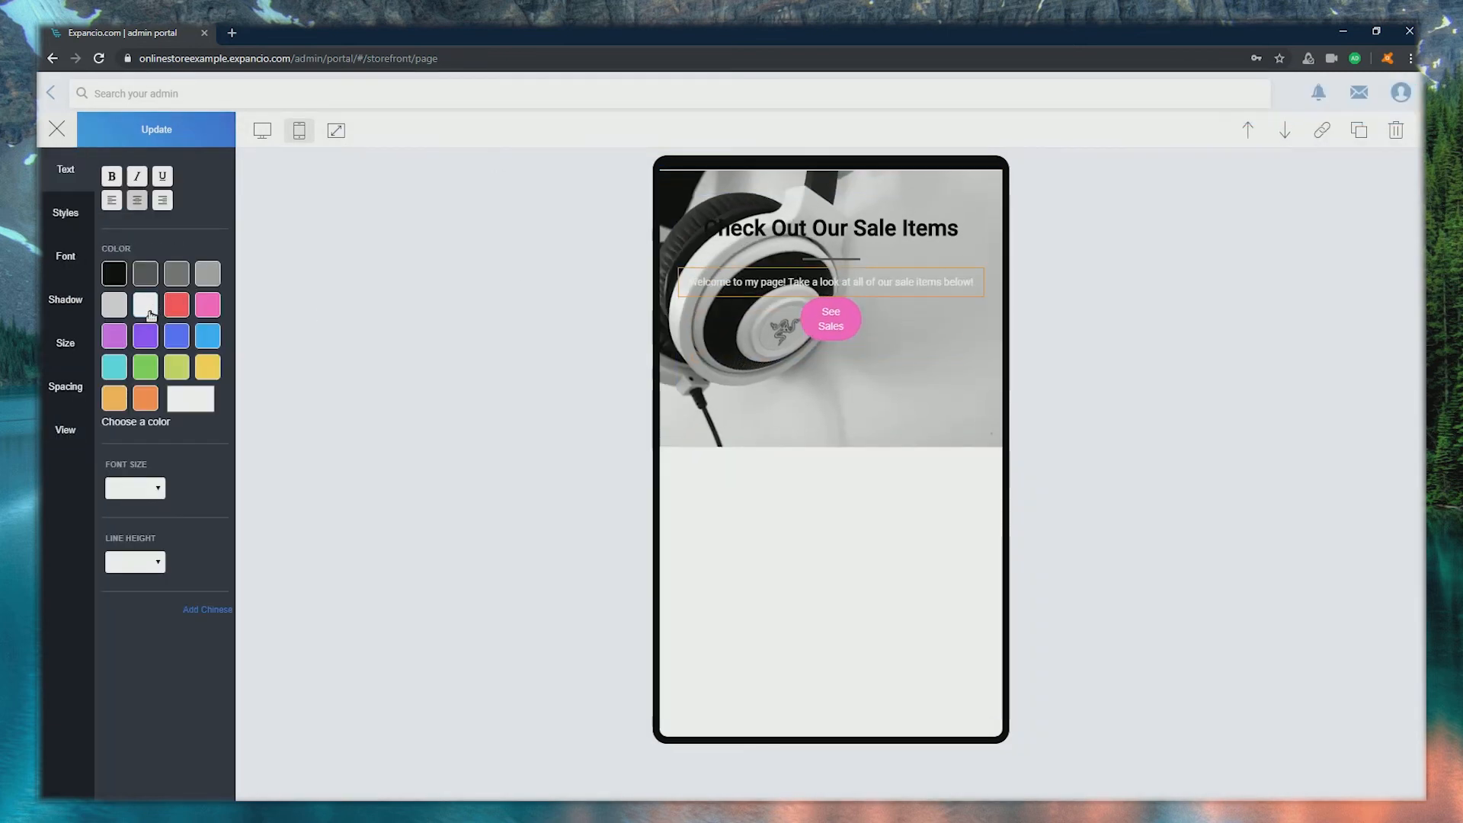
left_click(71, 389)
left_click(69, 309)
left_click(170, 223)
left_click(170, 256)
left_click(168, 293)
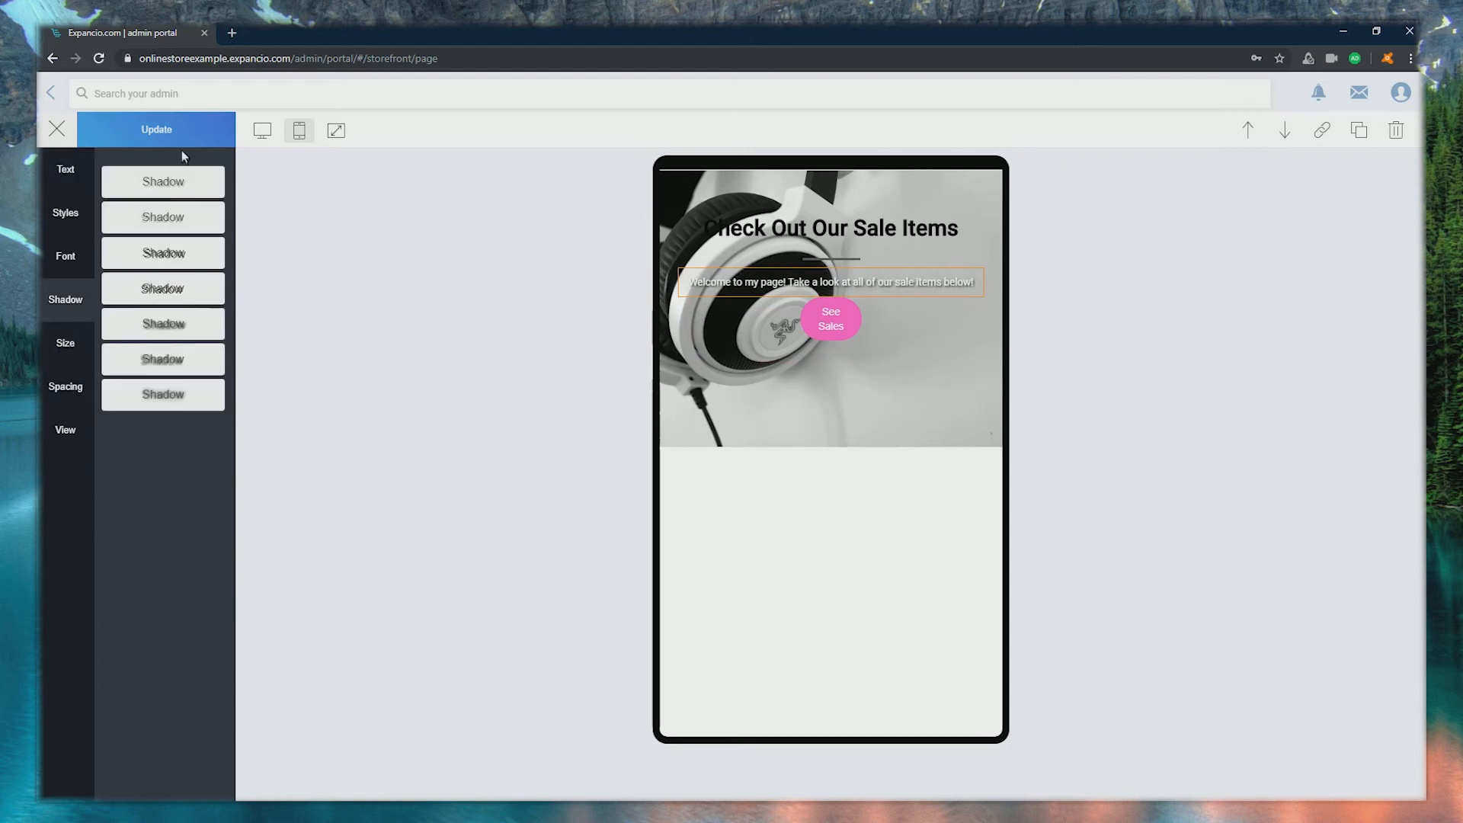
left_click(156, 130)
Step: Give the mobile banner's Check Out Our Sale Items heading a text shadow and white color, and save it
left_click(182, 334)
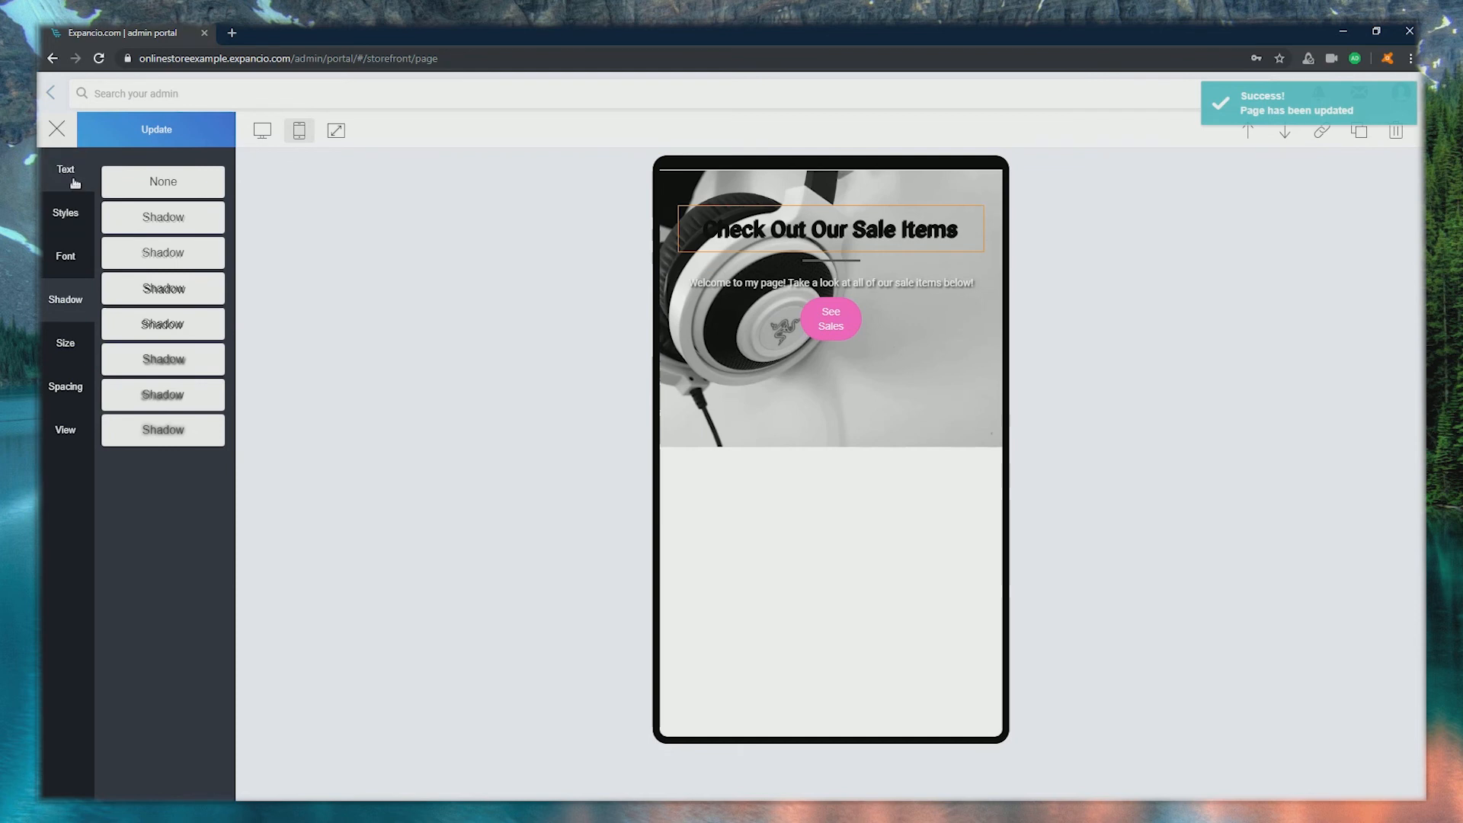
left_click(80, 181)
left_click(138, 306)
left_click(207, 126)
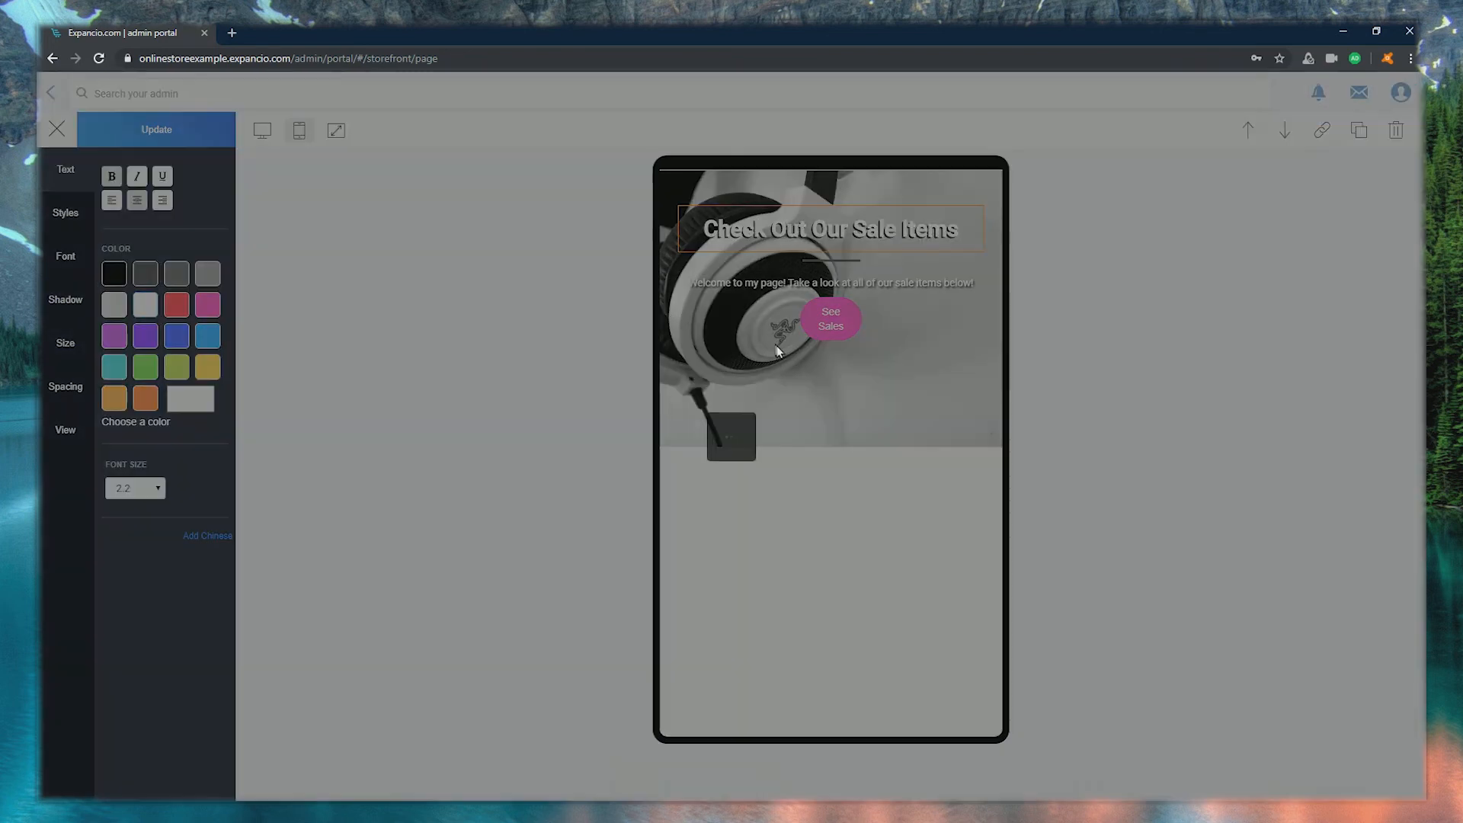
Step: Compare the banner's text styling between the desktop and mobile previews
left_click(262, 131)
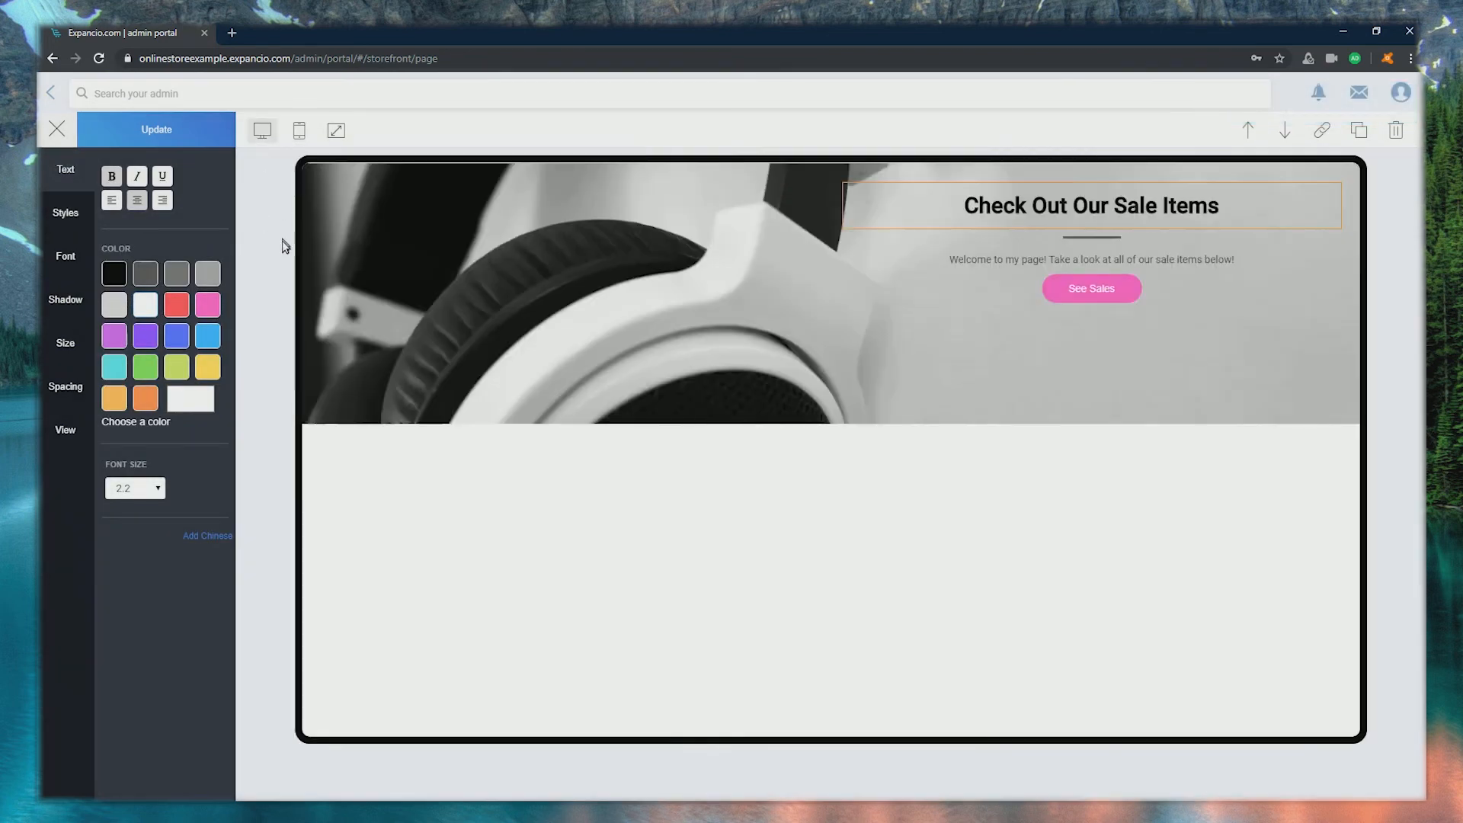
left_click(299, 131)
left_click(260, 135)
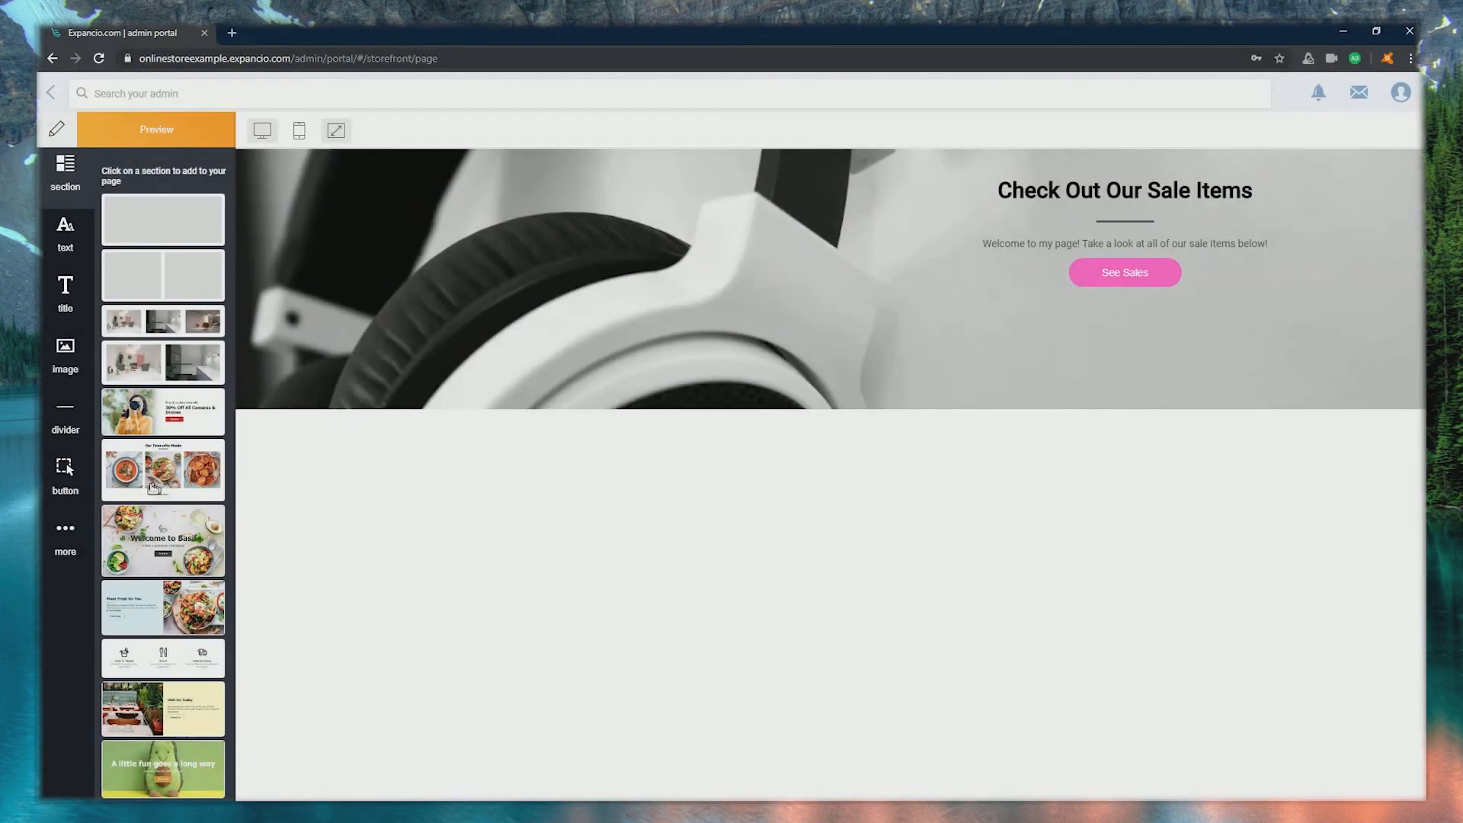
Step: Add a Products section with collection type Tag, tag Best Sellers and sorting by Recently Added
left_click(67, 545)
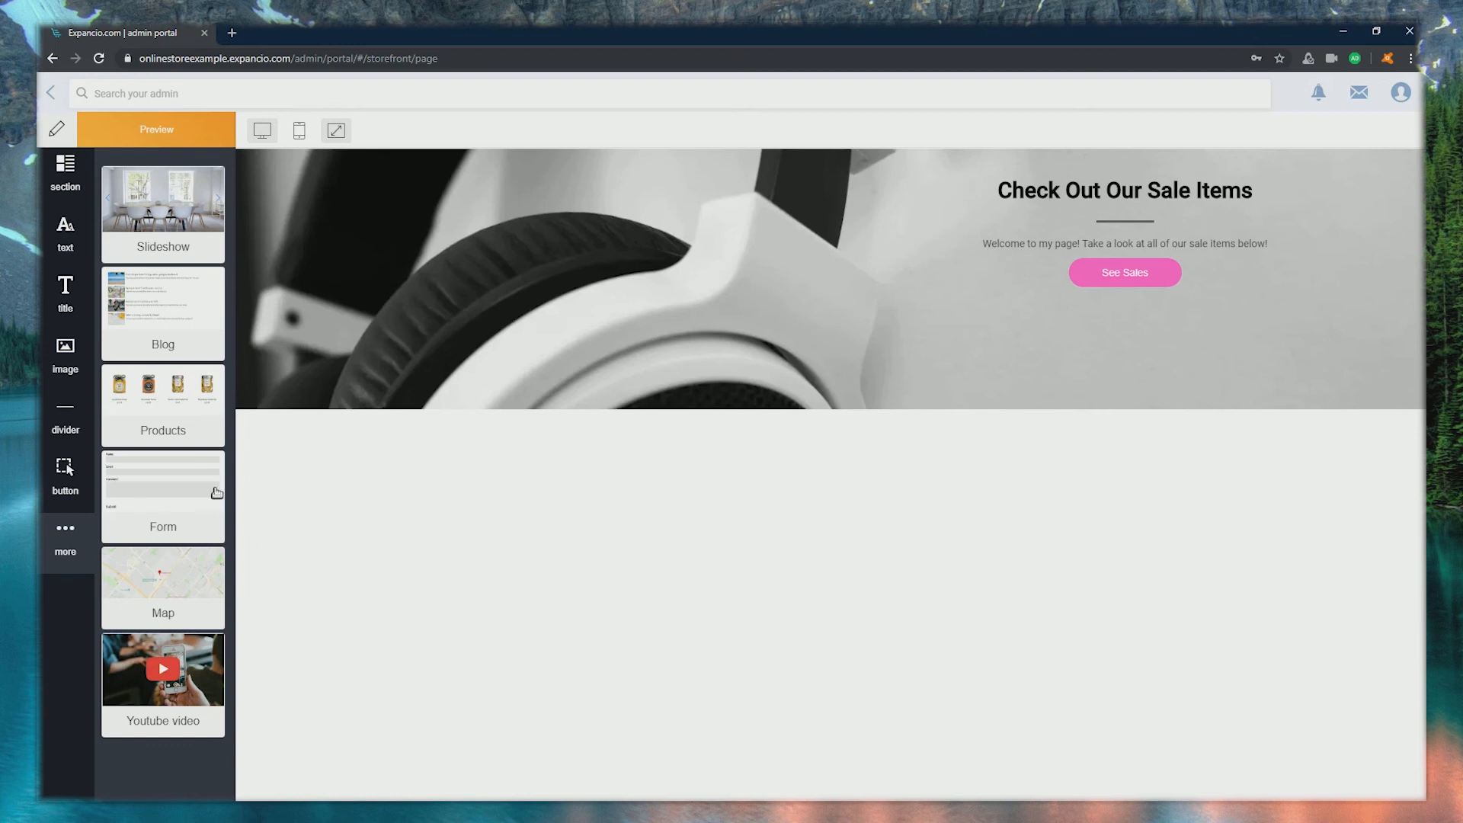
left_click(154, 411)
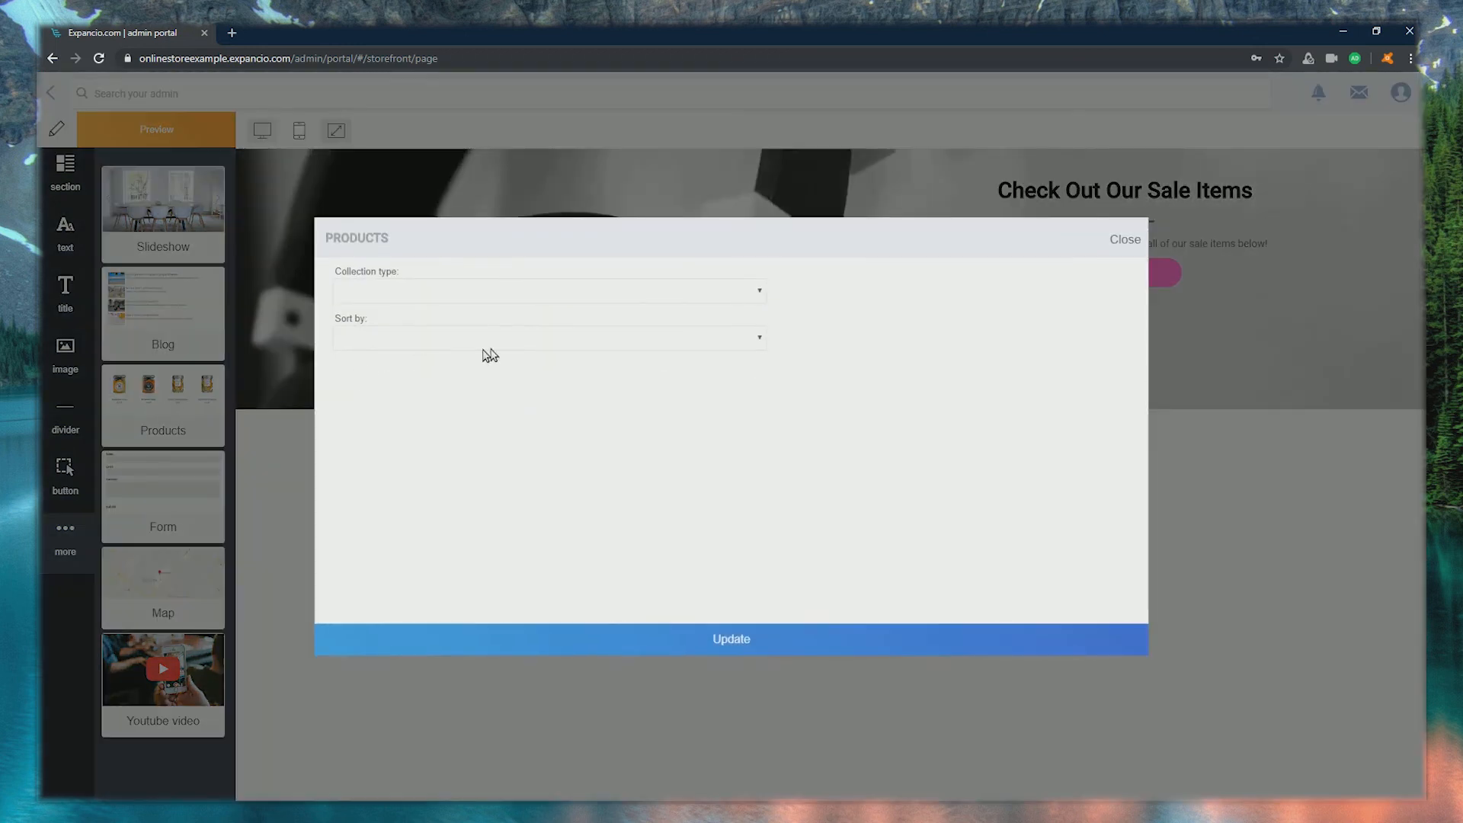
left_click(538, 293)
left_click(411, 376)
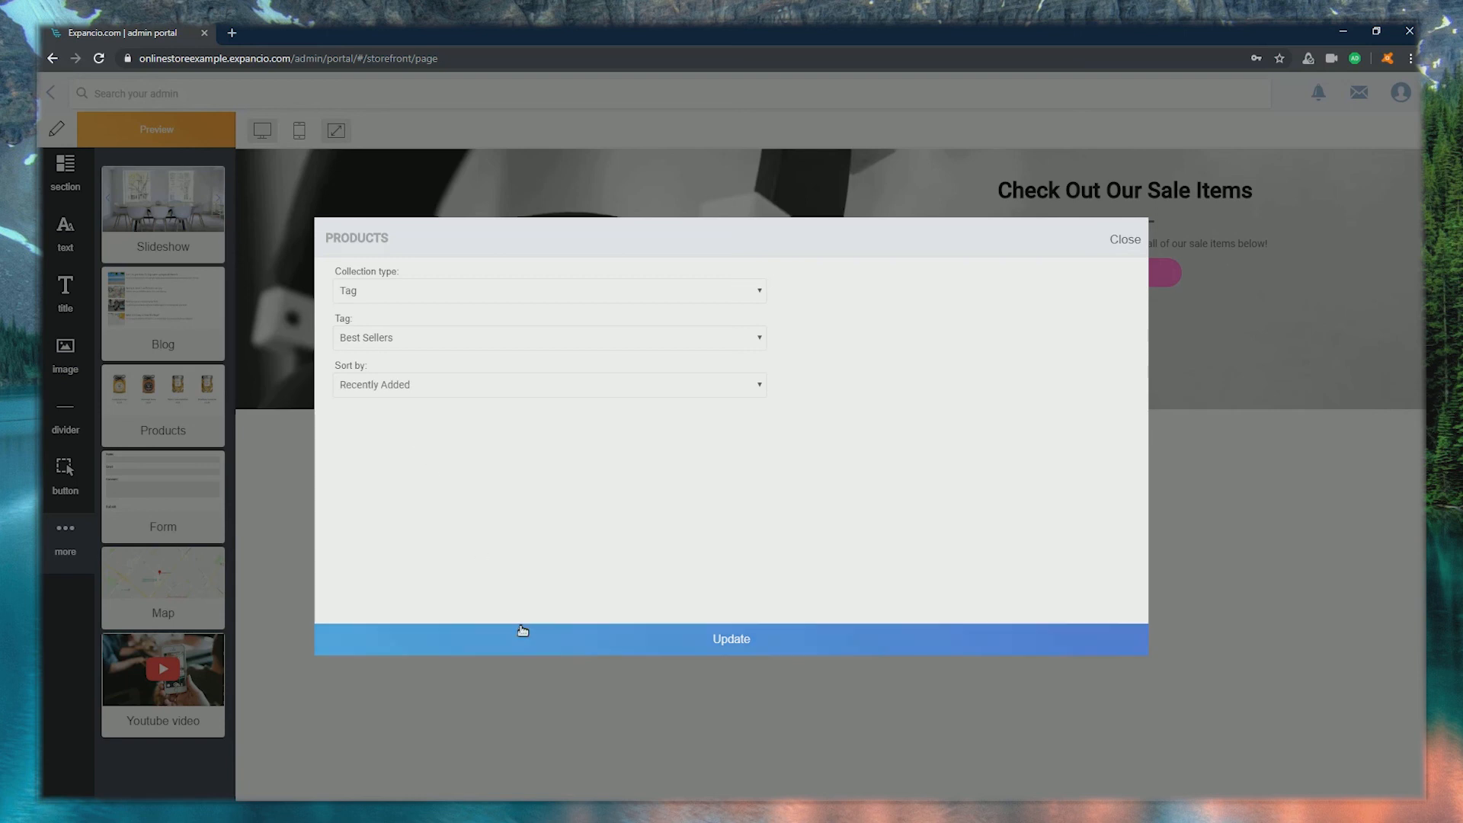
left_click(569, 642)
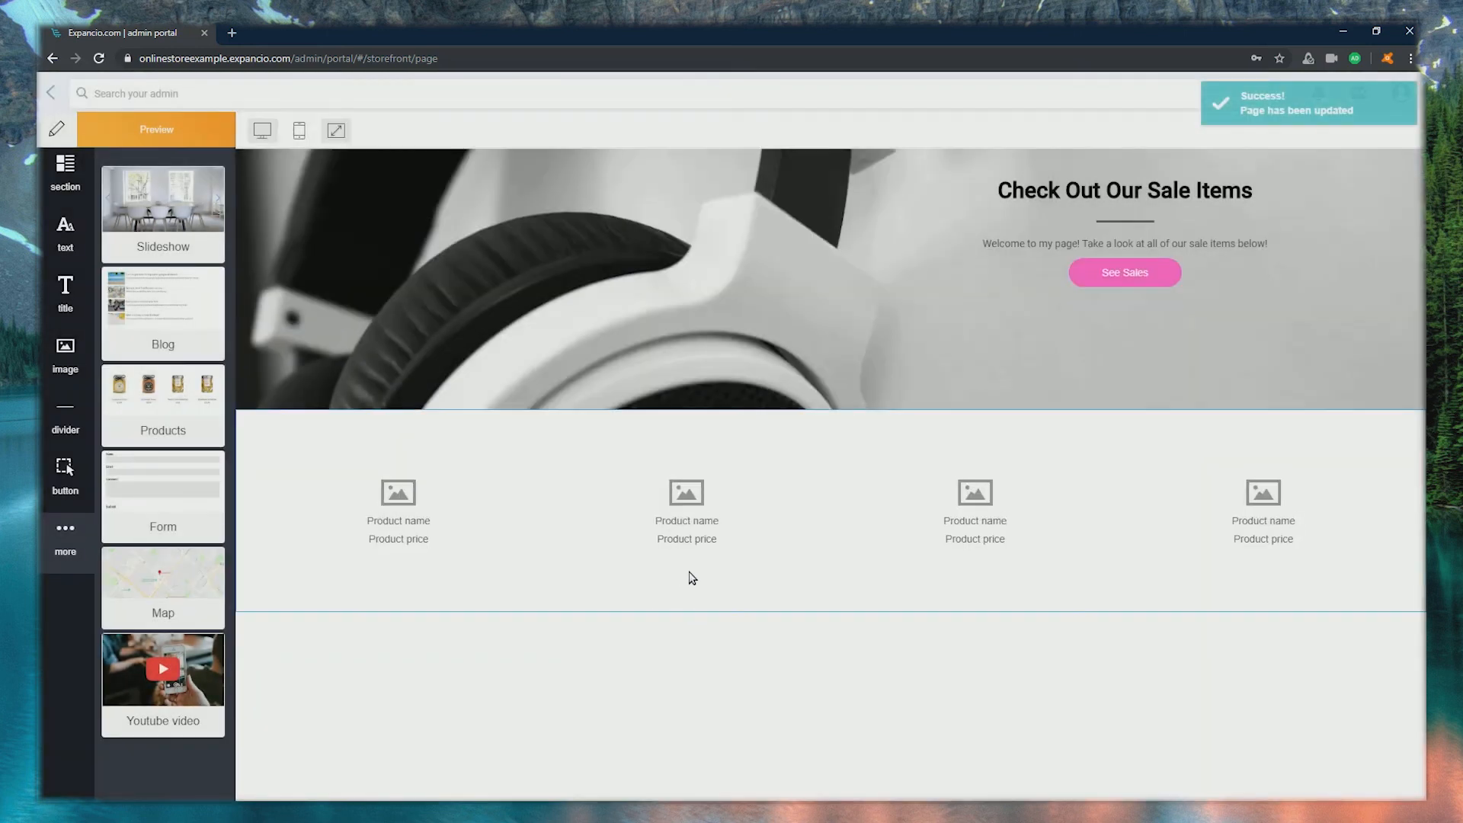
Step: Set the product section's quantity to 8 and save the page
left_click(747, 522)
left_click(210, 206)
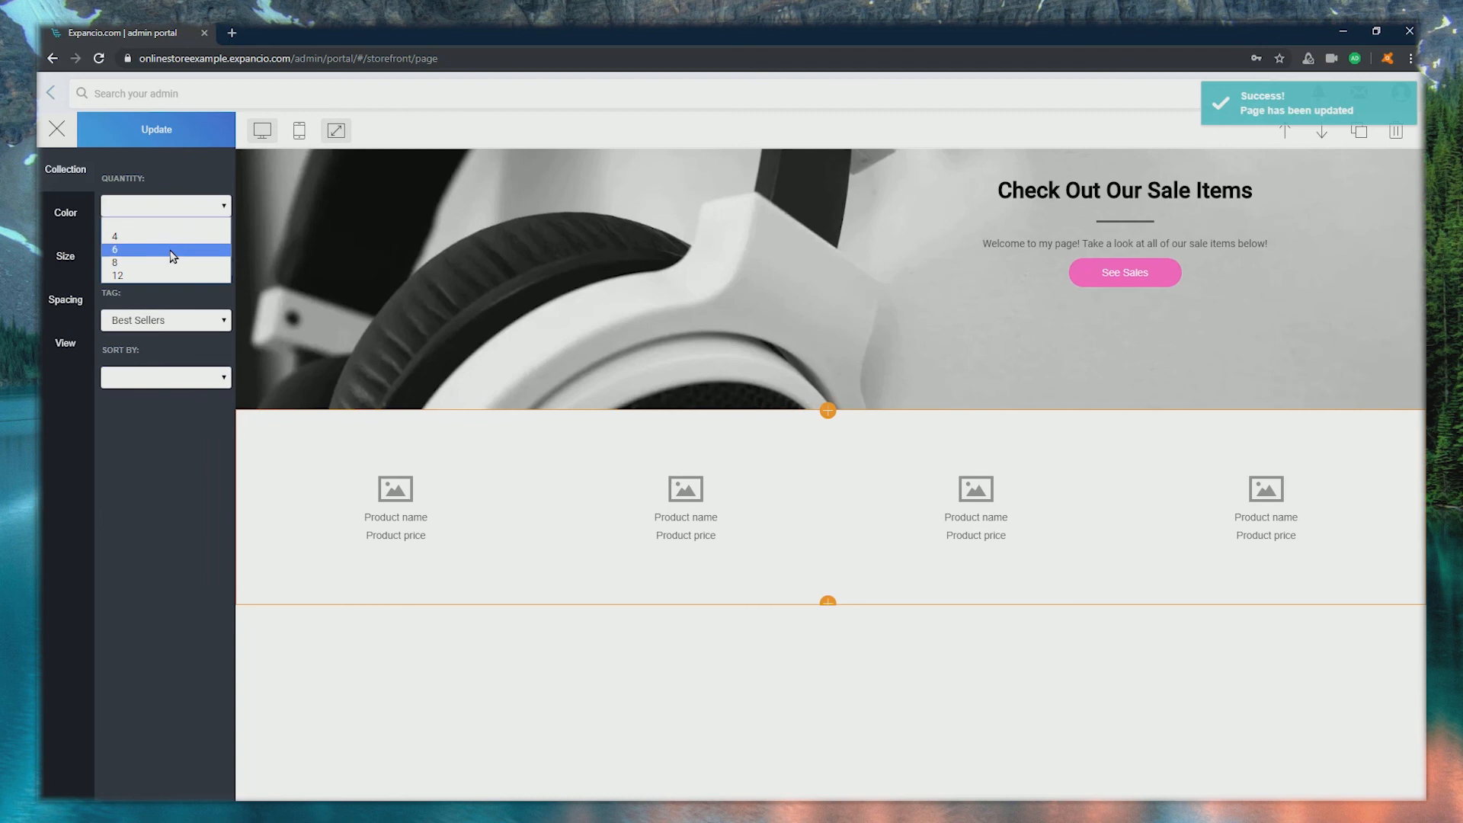
left_click(164, 262)
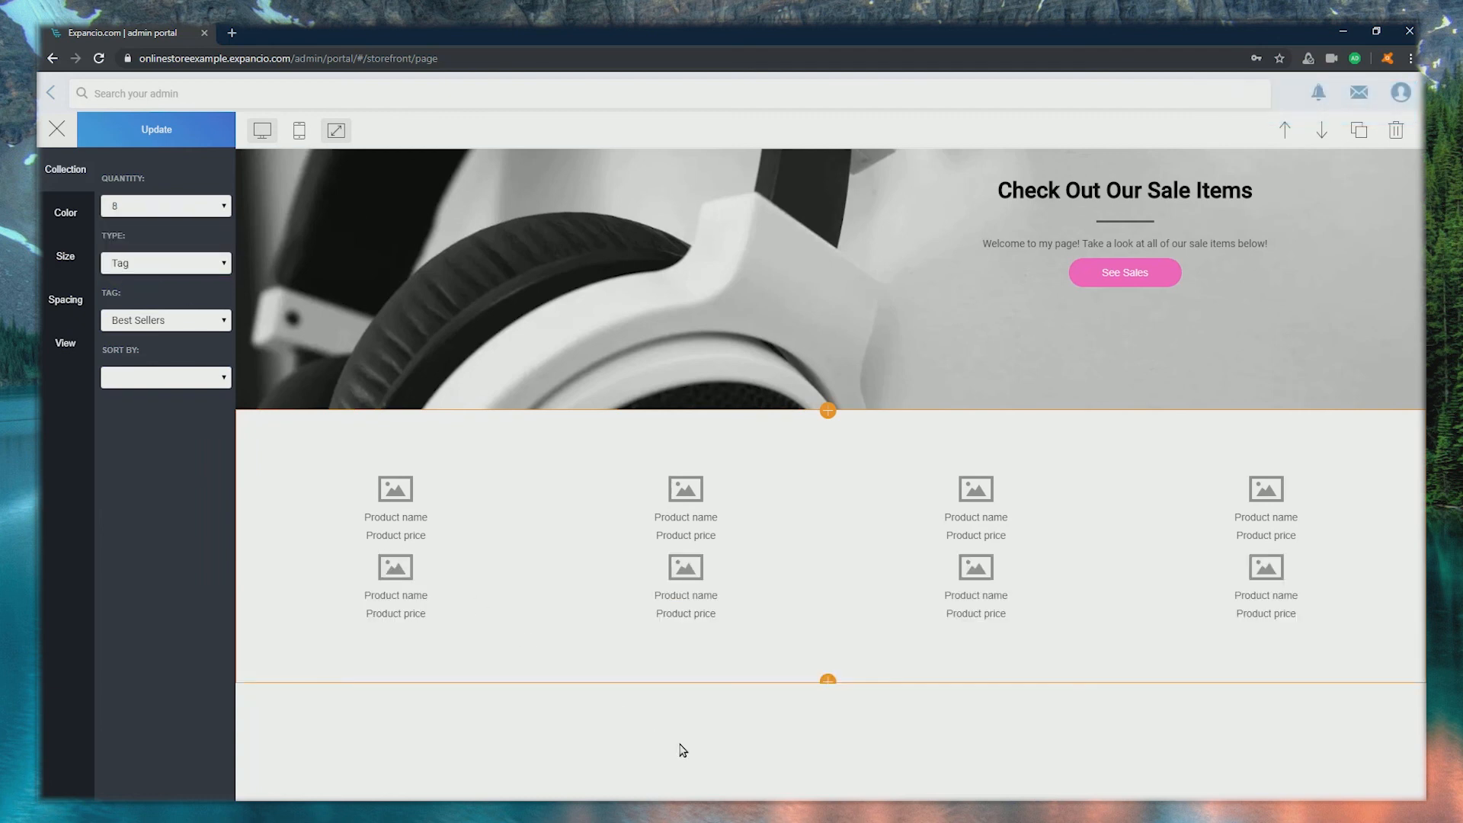
left_click(187, 135)
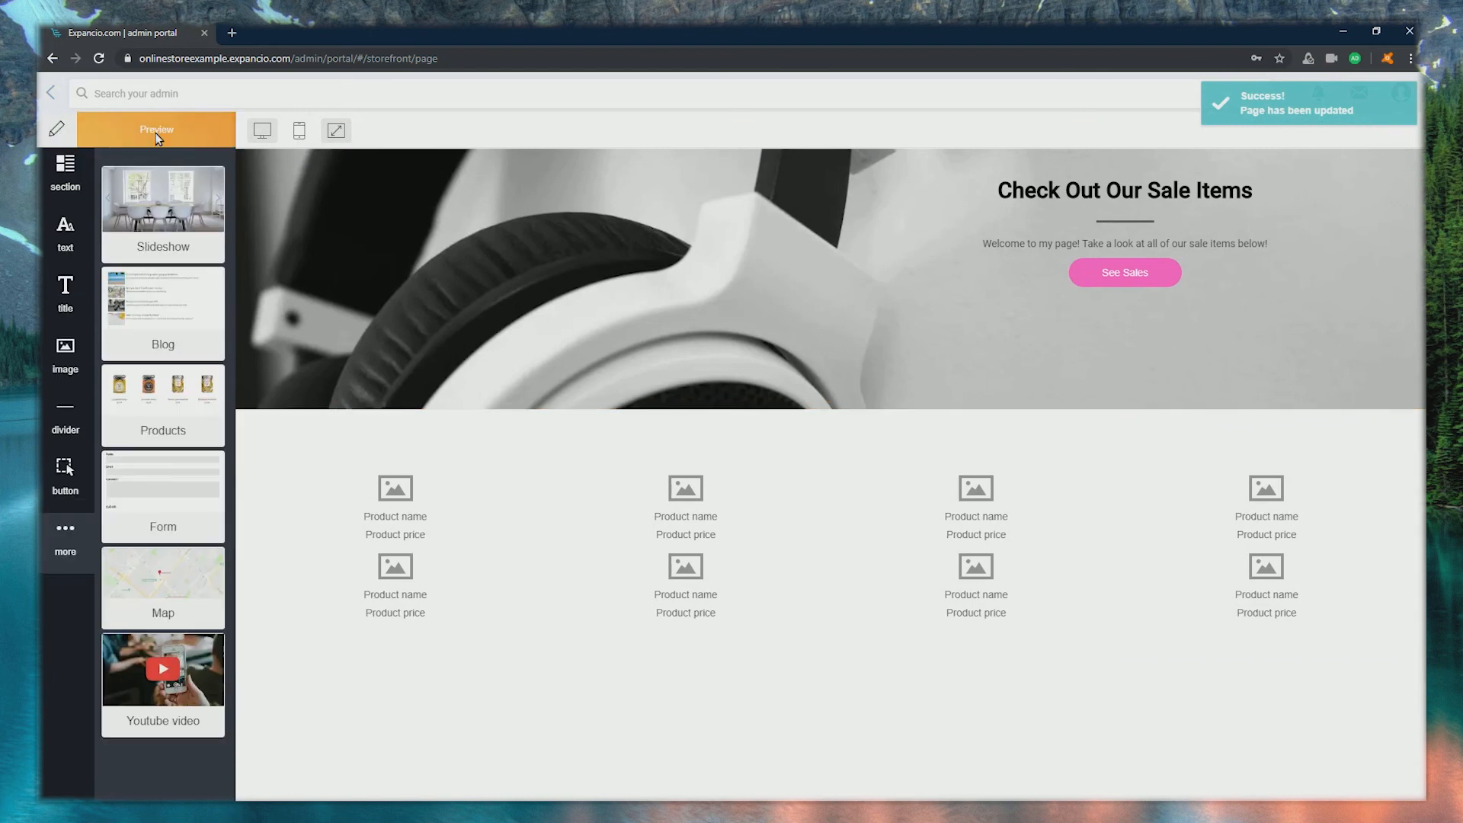
Step: Preview the live page and look through its banner and product section
left_click(156, 133)
scroll(504, 451, "down", 2)
scroll(504, 451, "down", 3)
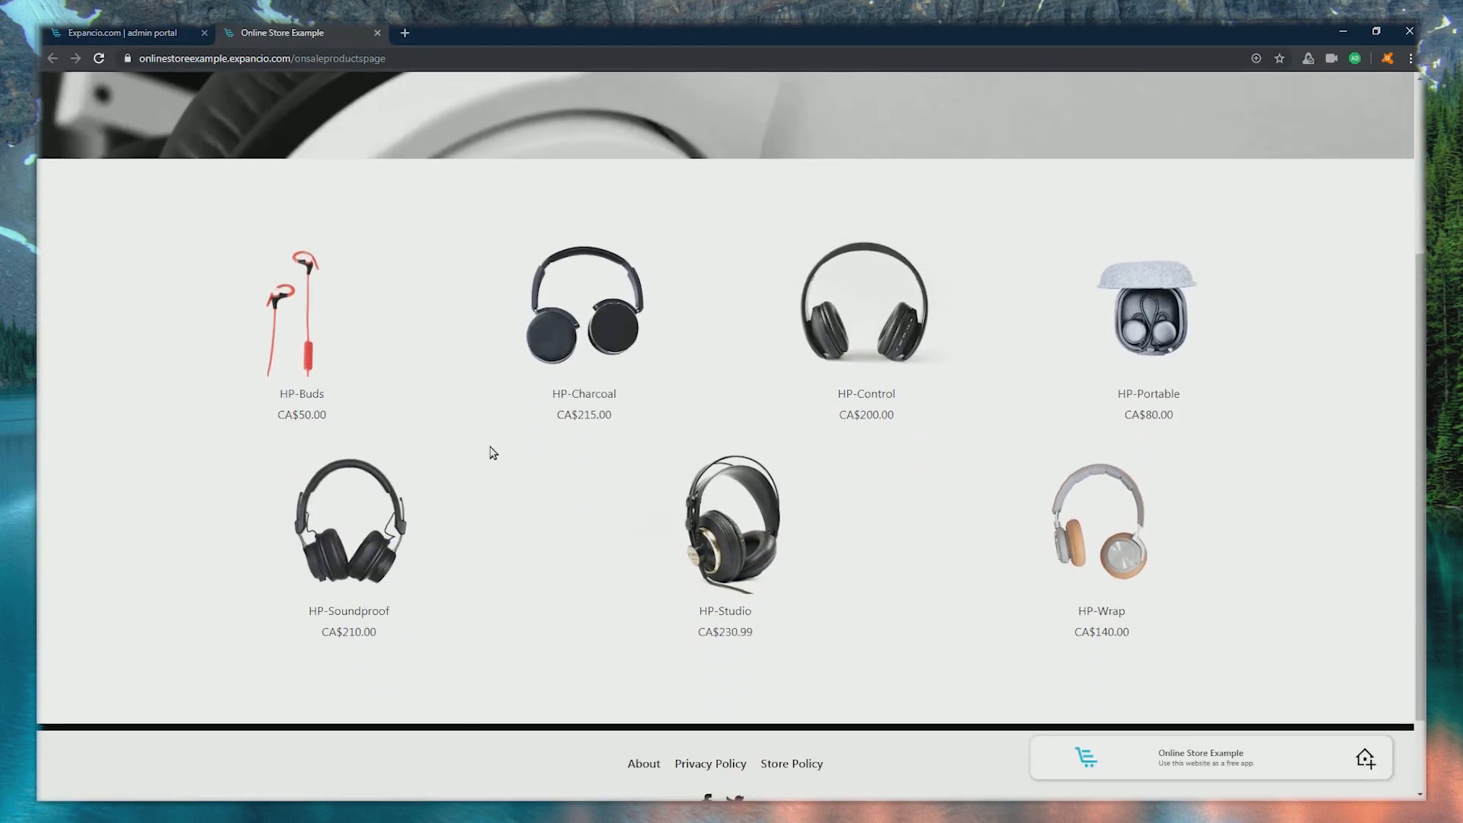
scroll(476, 461, "up", 4)
scroll(476, 462, "up", 1)
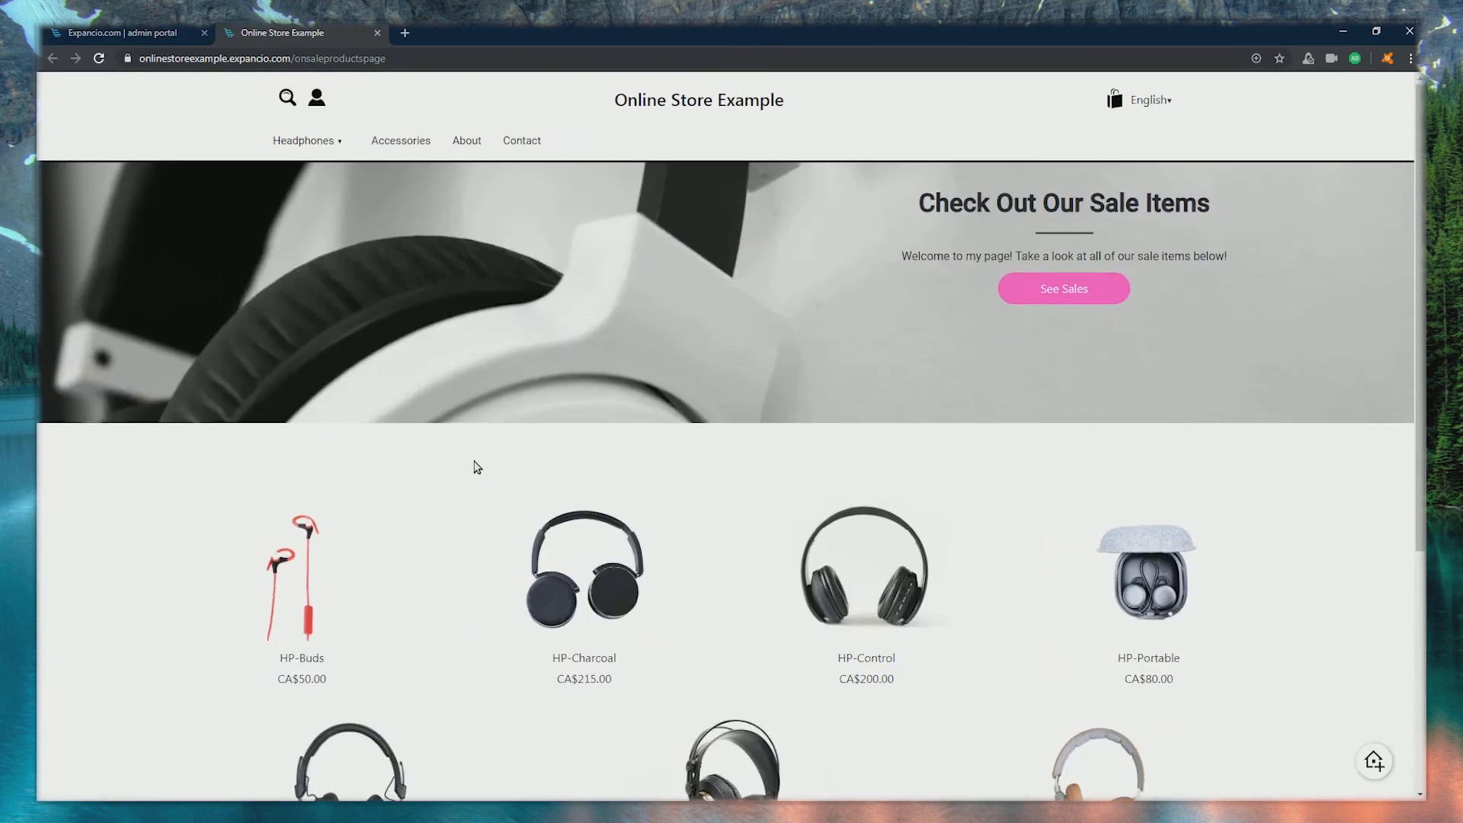
Step: Return to the page editor, add a blank single-column section and move it above the headphone banner
left_click(118, 34)
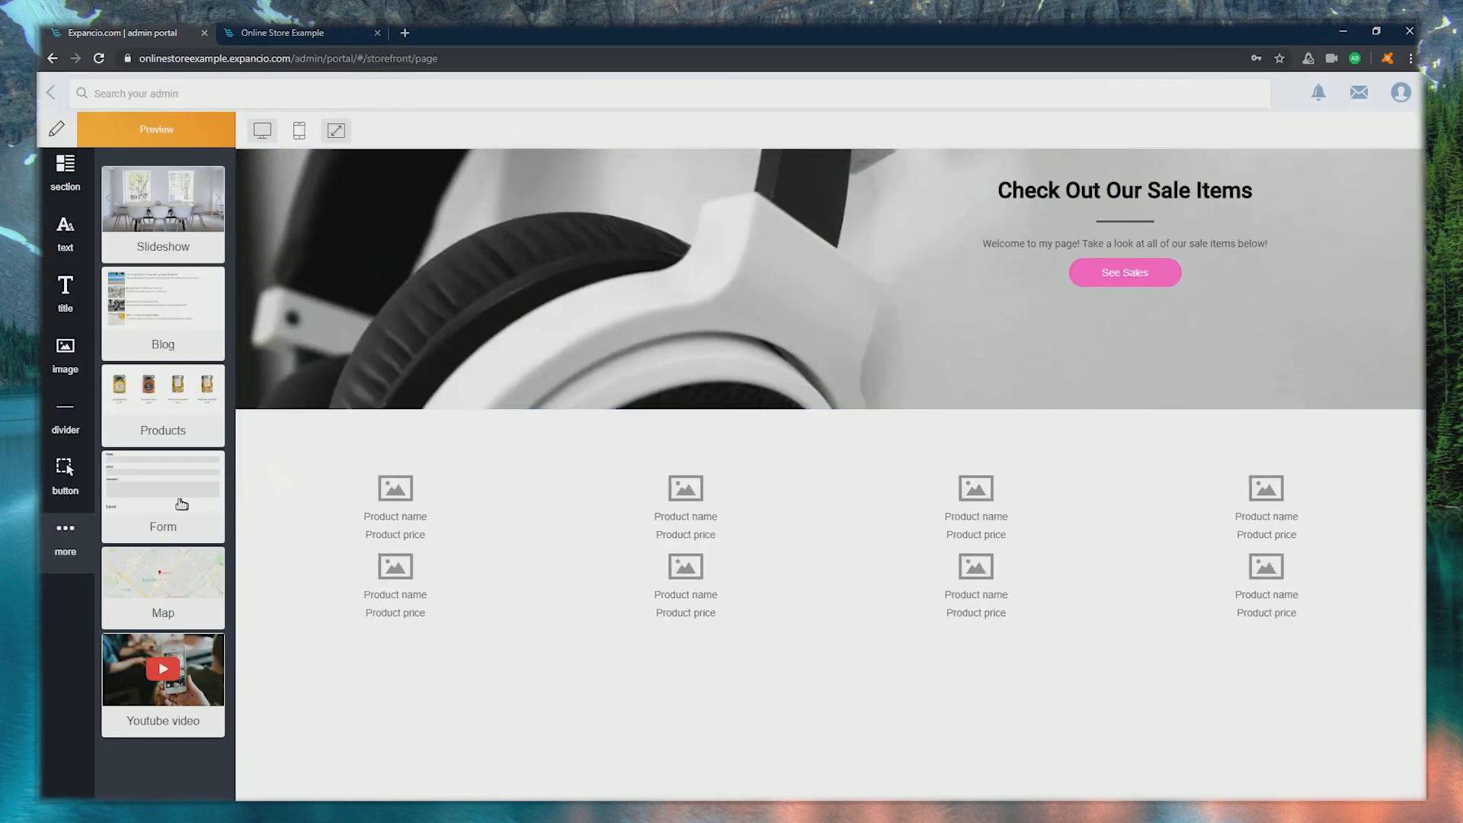
left_click(67, 176)
left_click(155, 218)
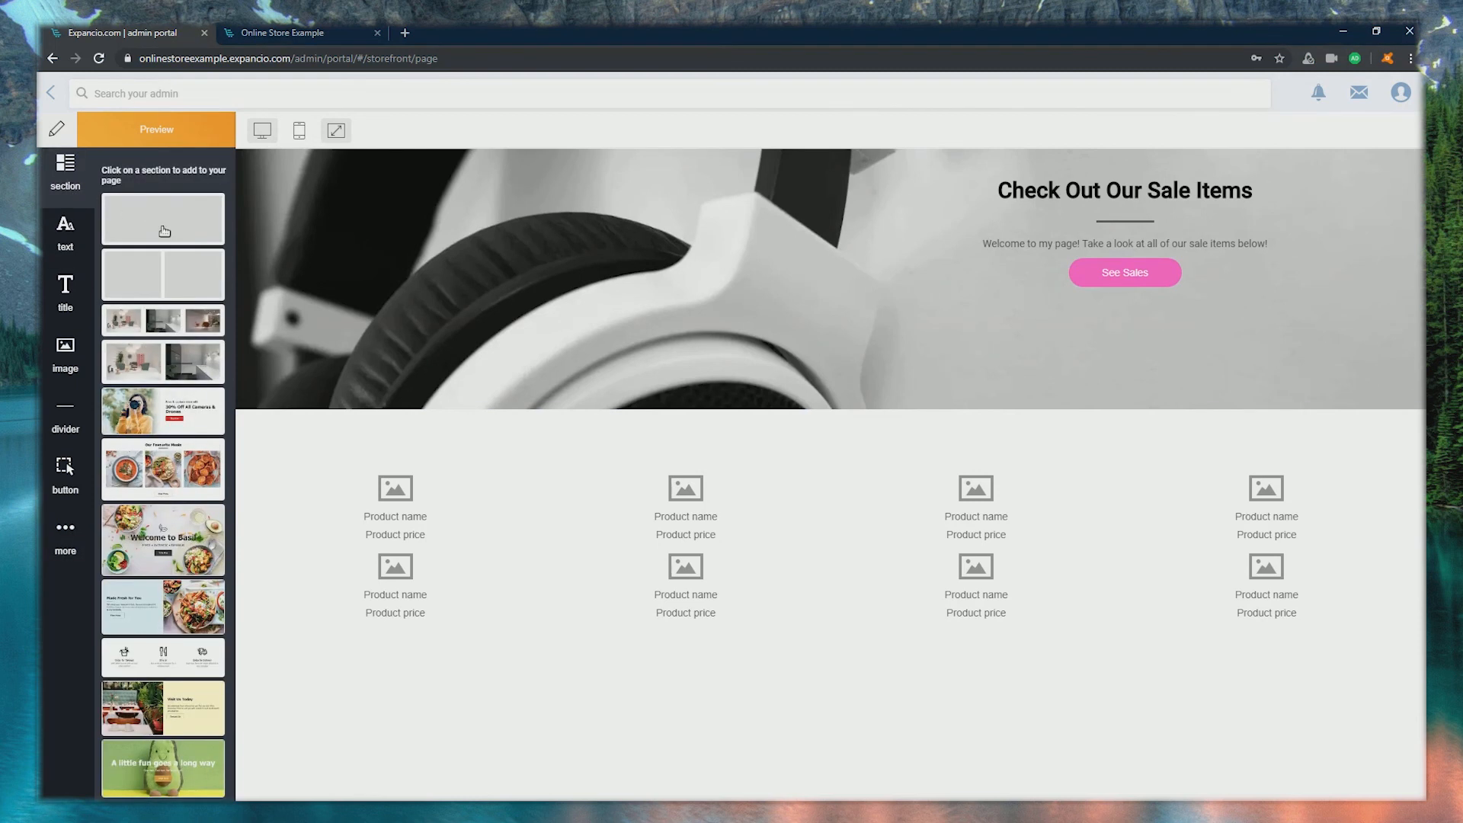
left_click(277, 696)
left_click(1286, 133)
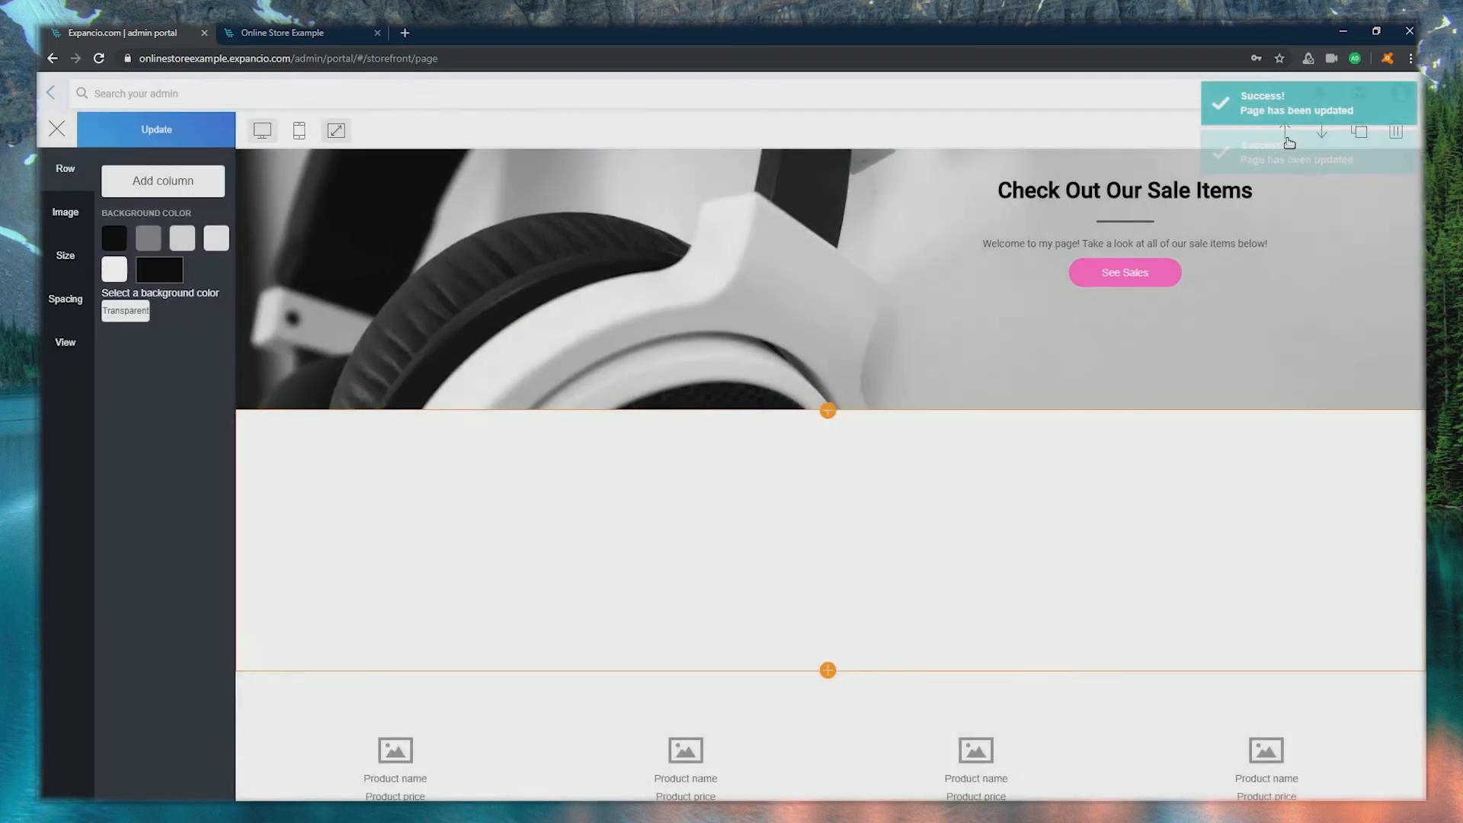
left_click(1286, 132)
Step: Set the blank top section's custom minimum height to 100 and save the page
left_click(343, 245)
left_click(196, 166)
left_click(67, 291)
left_click_drag(143, 557, 114, 550)
key("BackSpace")
left_click(175, 135)
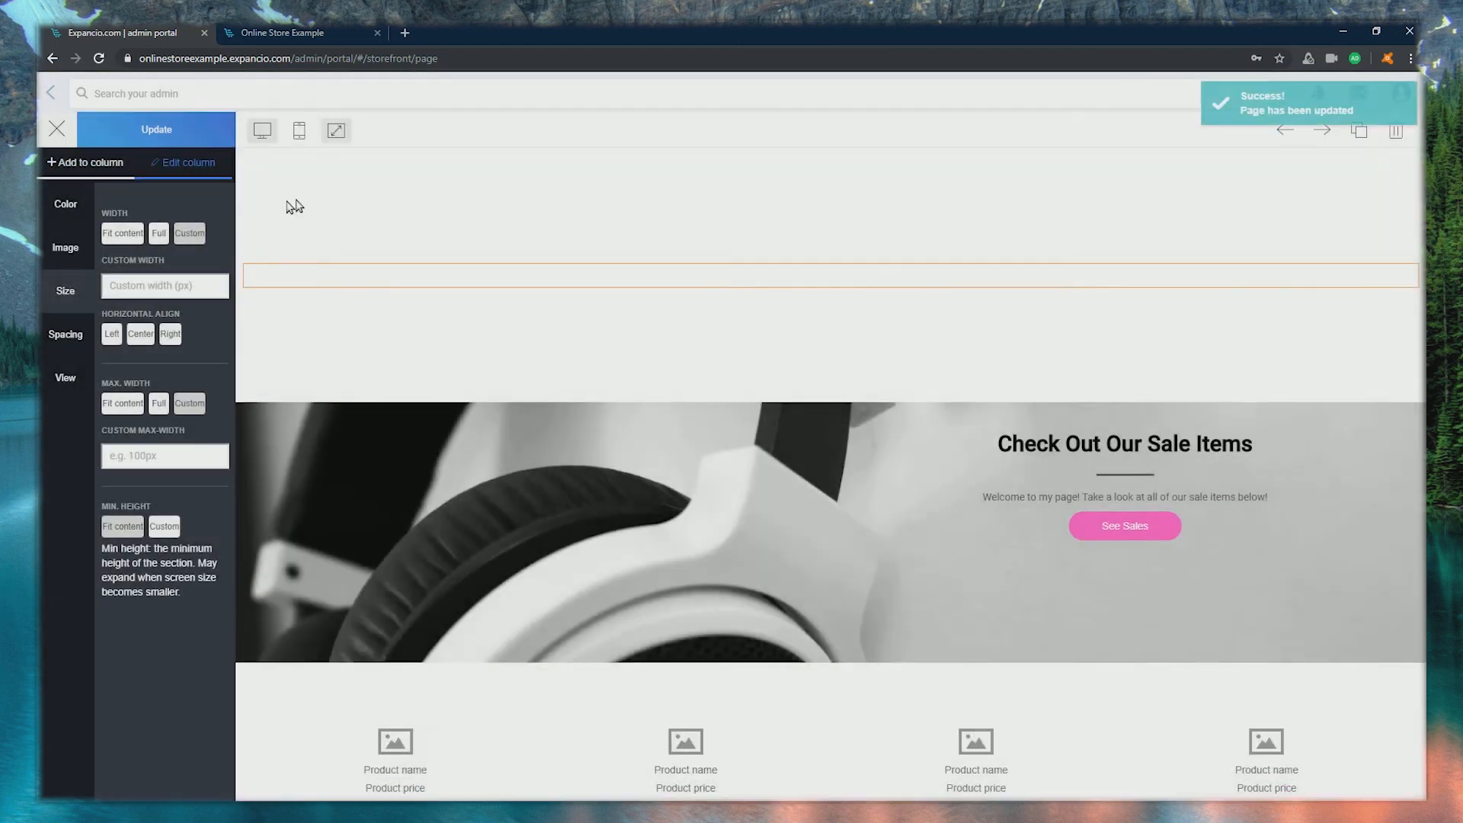
type("100")
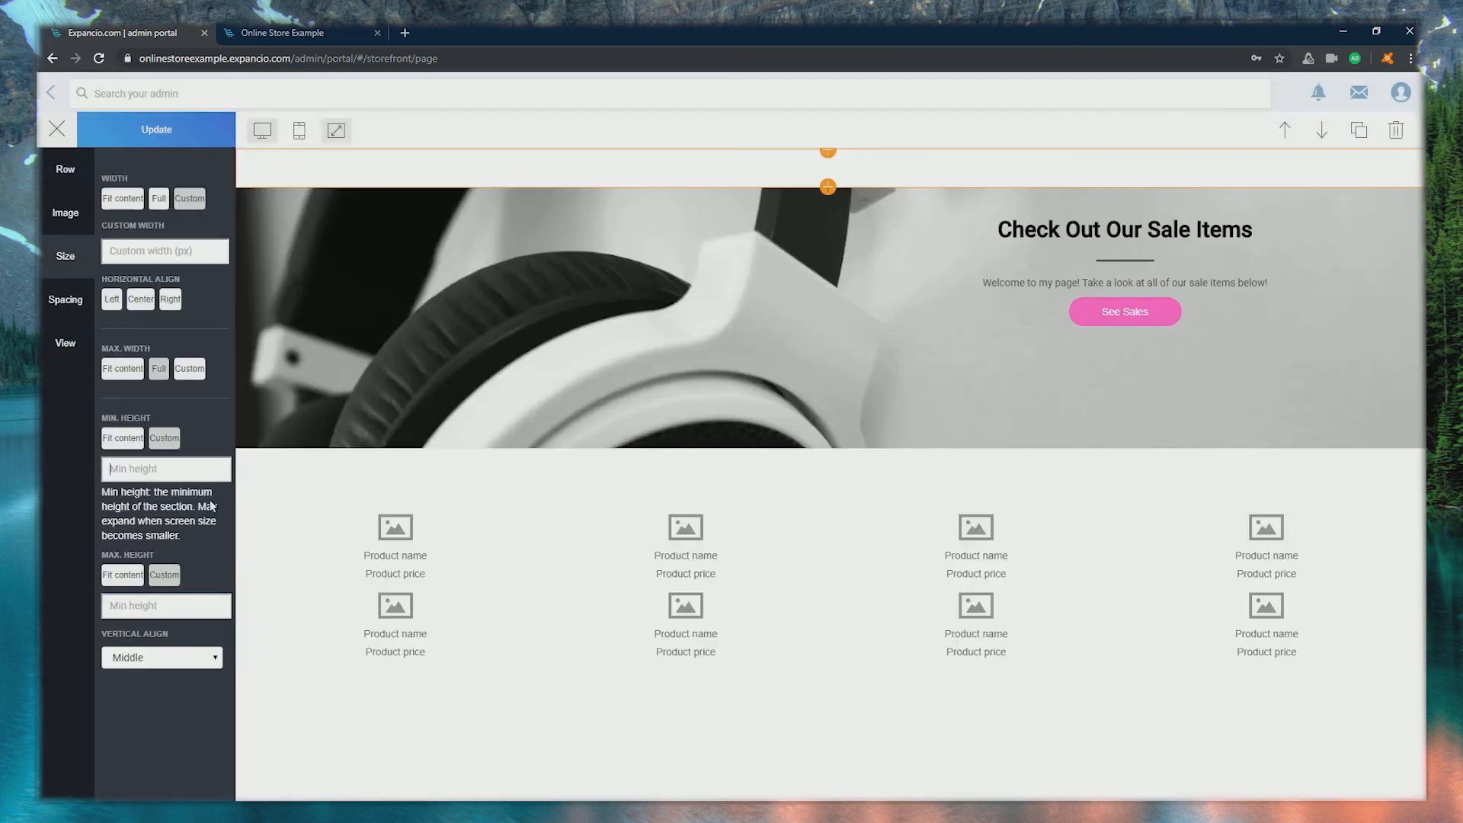
left_click(217, 137)
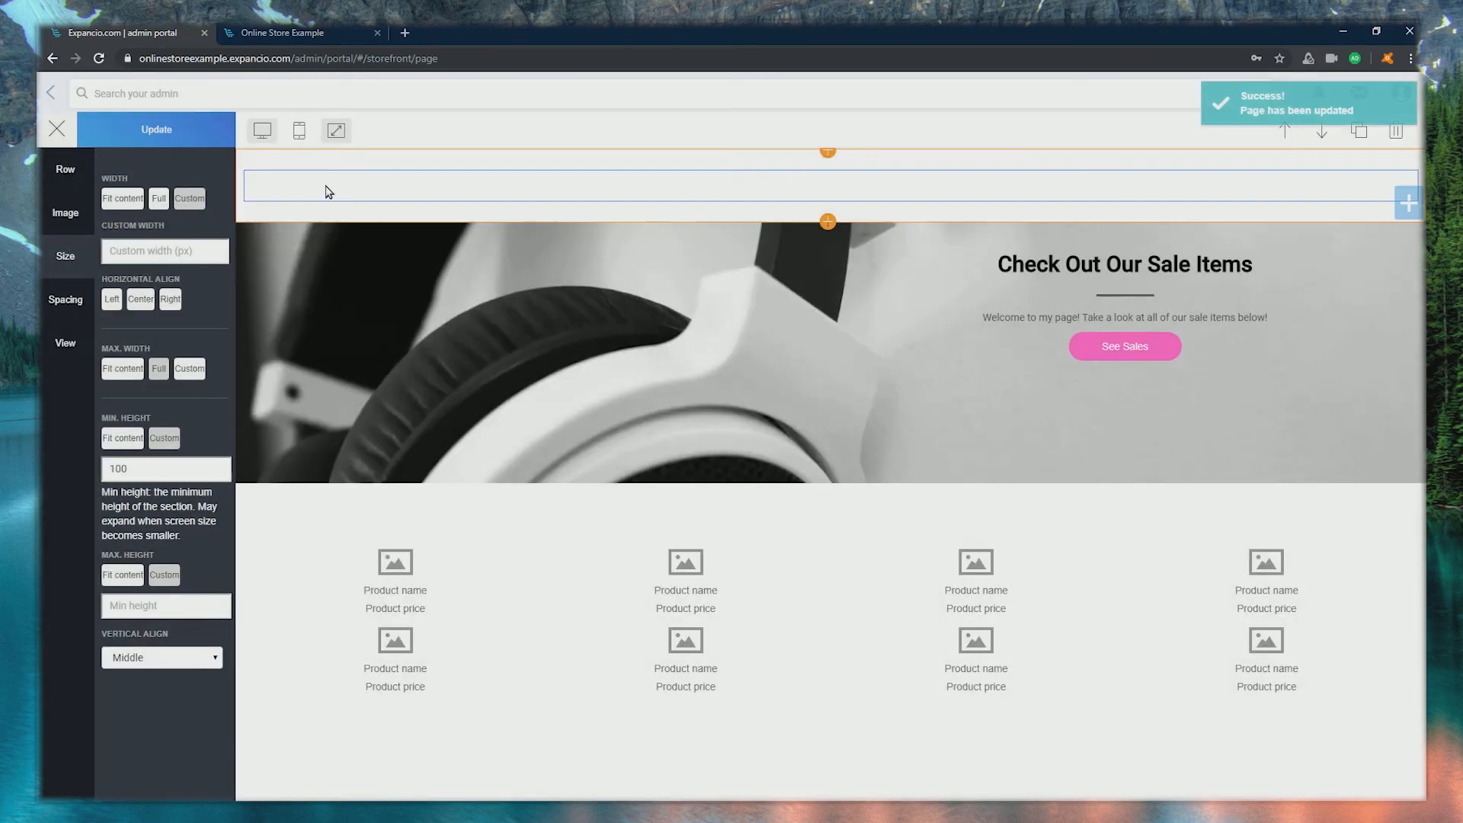
Step: Add a centered title reading "50% Off All Orders On Black Friday!" to the top section, color it white and save
left_click(327, 190)
left_click(65, 323)
left_click(148, 282)
left_click(863, 200)
key("ctrl+a")
type("50")
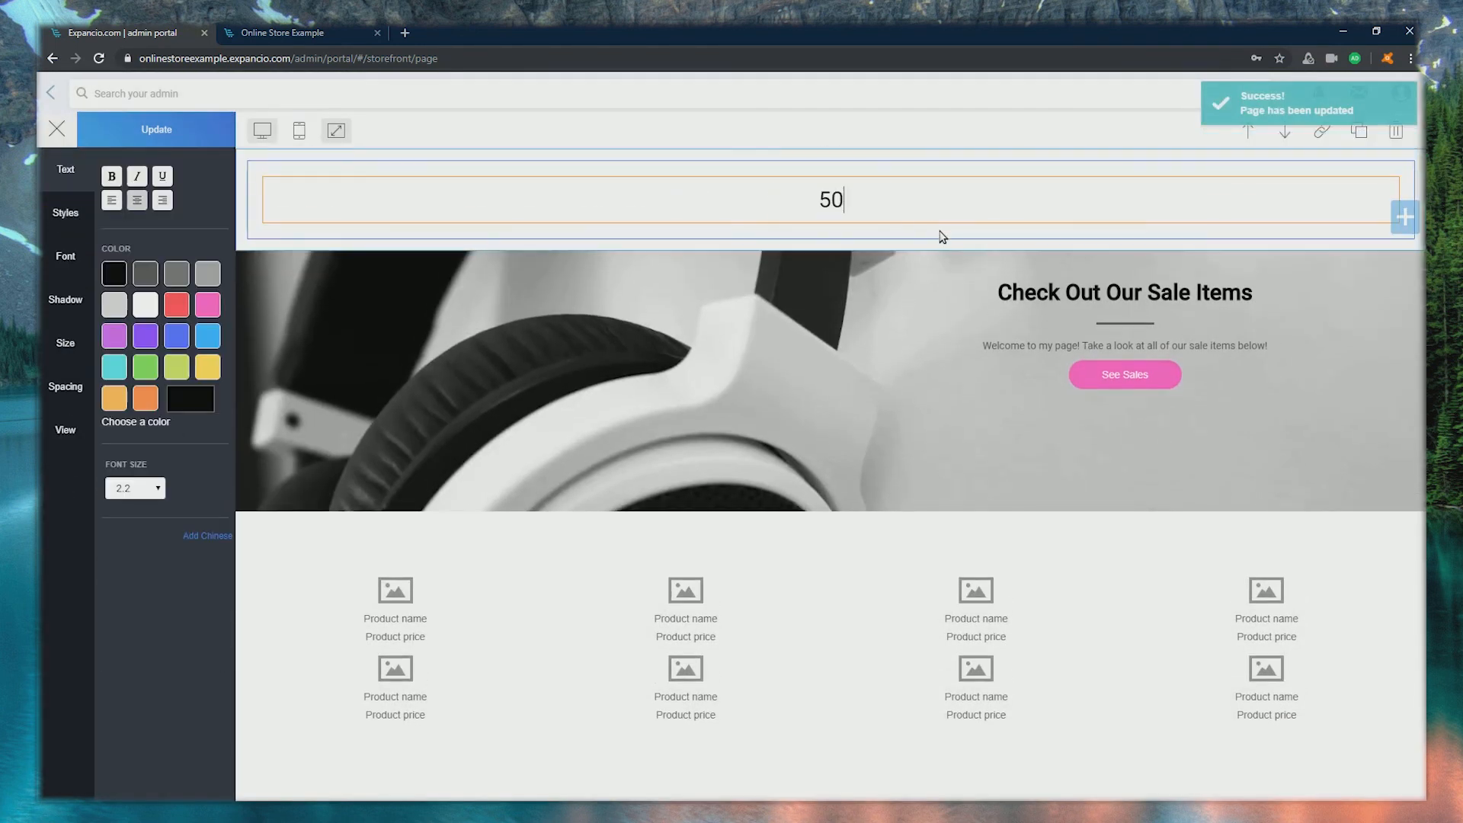
type("% Off All Orders On Black Friday!")
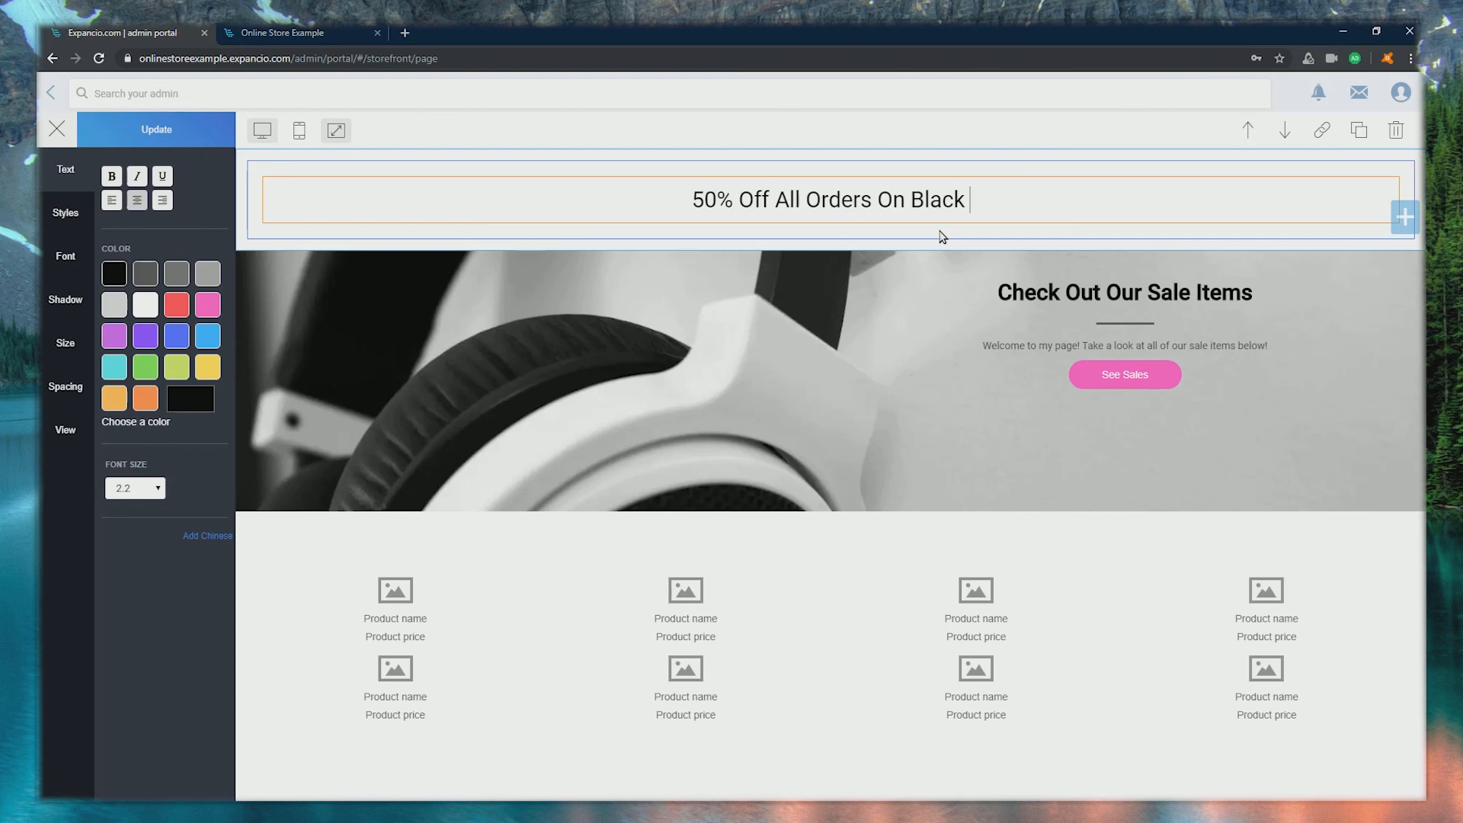
left_click(140, 309)
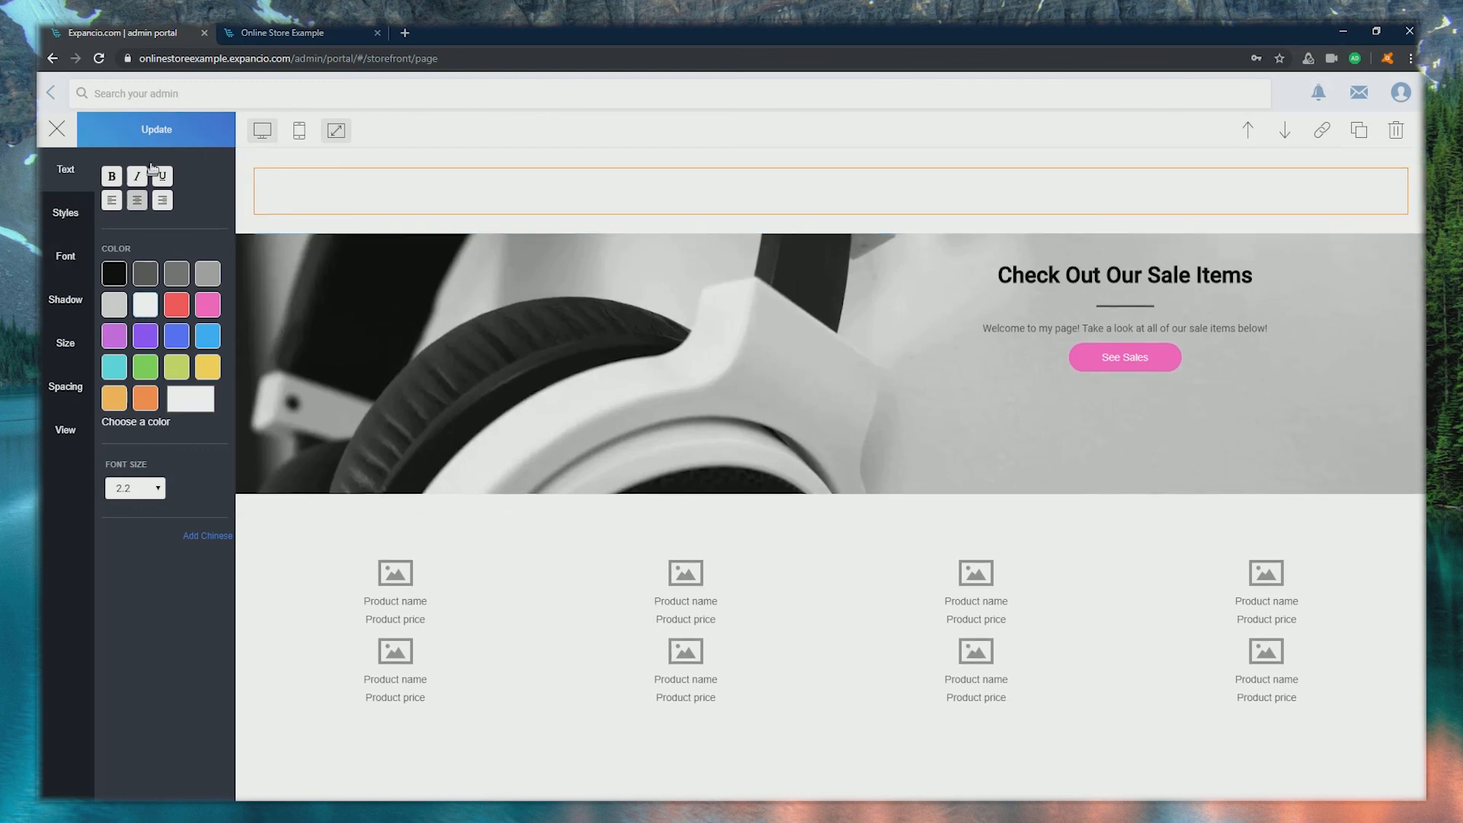
left_click(158, 136)
Step: Give the top section a custom slate-blue background color, save the page and finish editing the section
left_click(245, 180)
left_click(156, 268)
left_click(285, 130)
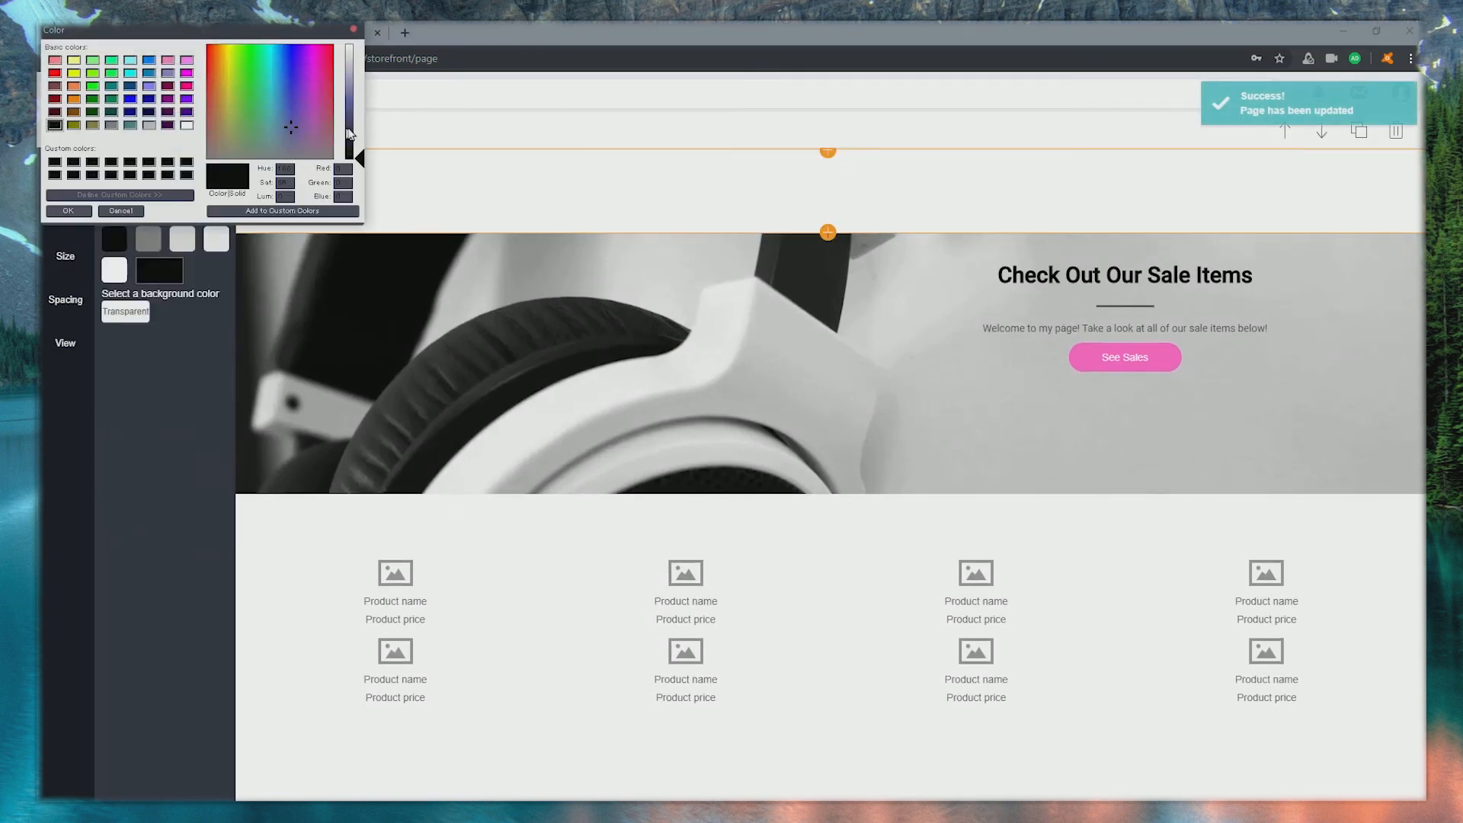
left_click(69, 211)
left_click(149, 130)
left_click(62, 130)
Step: Preview the live page and look over the Black Friday strip, banner and products
left_click(162, 136)
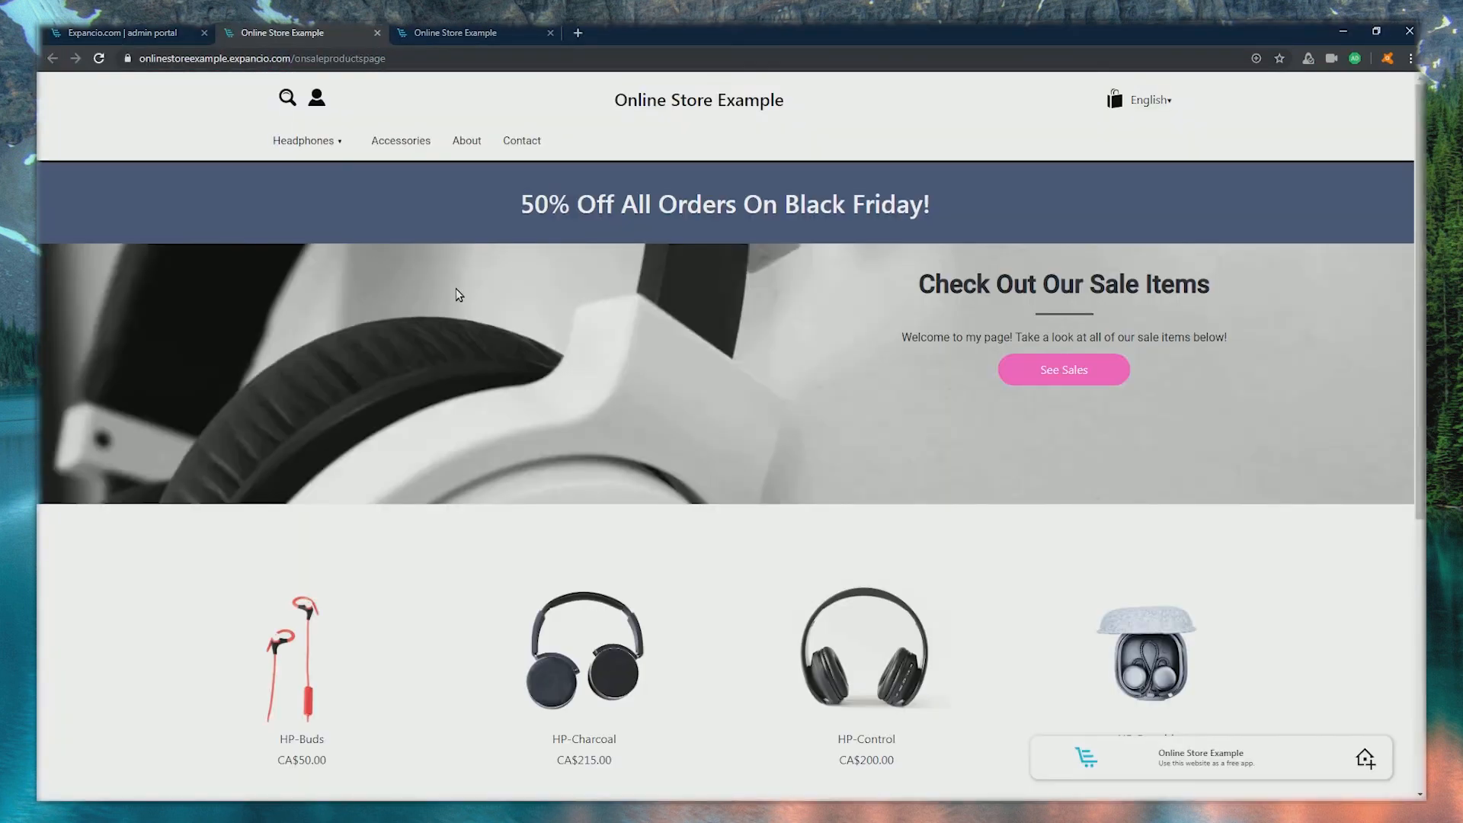
scroll(669, 418, "down", 5)
scroll(598, 434, "up", 5)
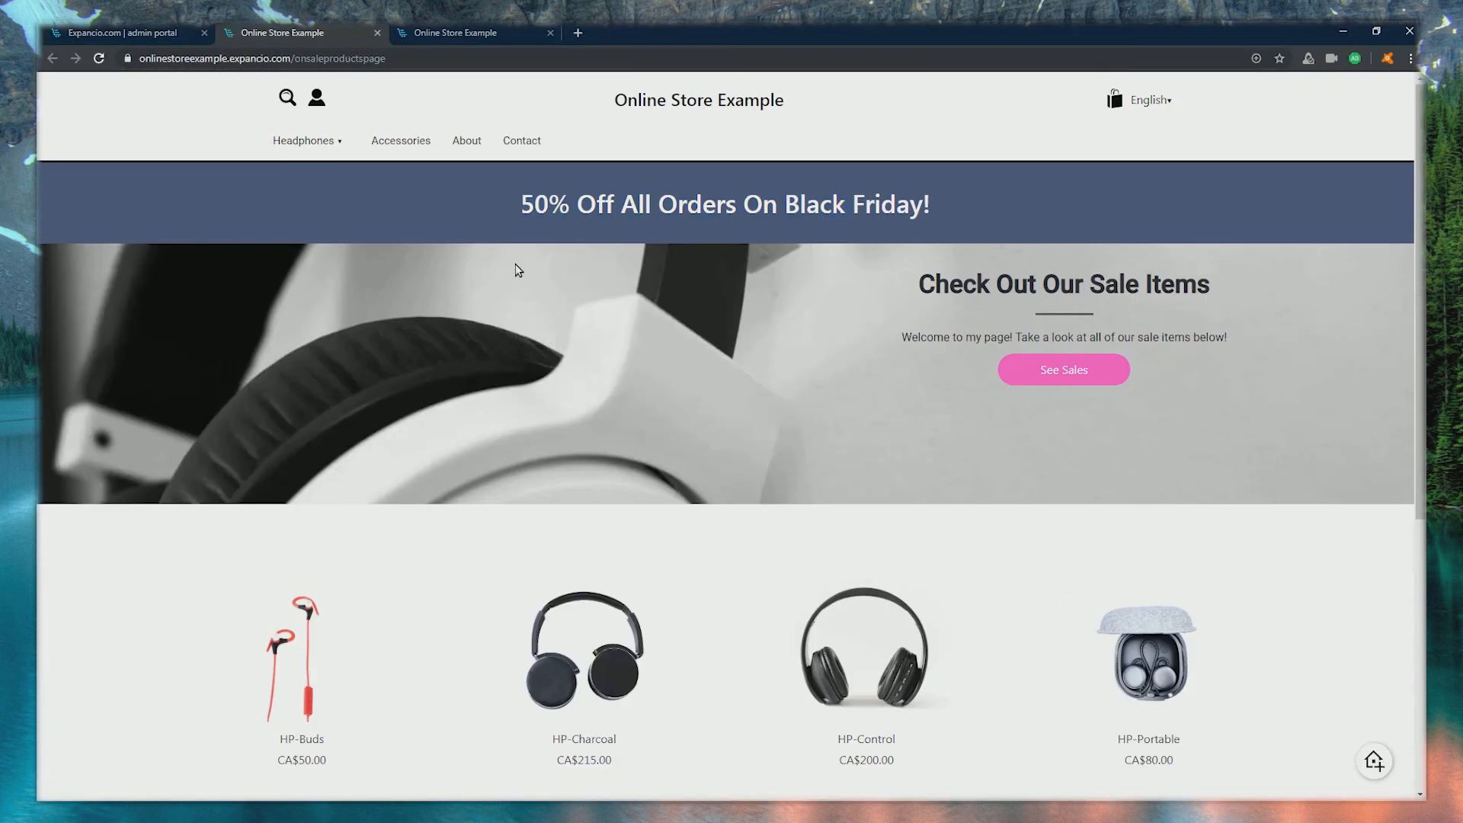
scroll(728, 388, "down", 4)
scroll(708, 381, "up", 4)
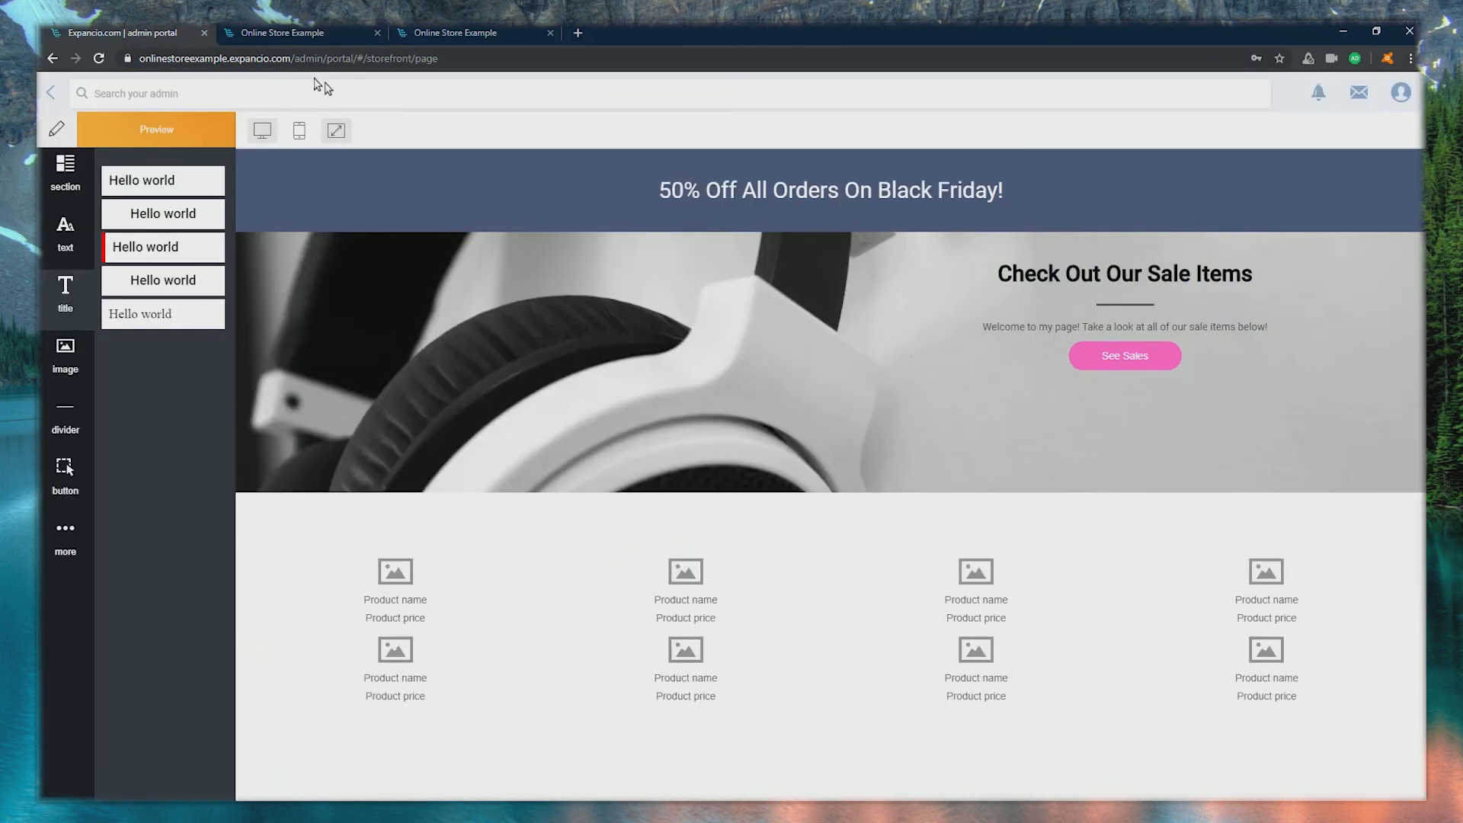
Step: In the editor, move the content of the sale banner's text column lower, save, and reload the live page
left_click(924, 255)
left_click(186, 163)
left_click_drag(137, 241, 167, 242)
left_click(156, 129)
left_click(281, 32)
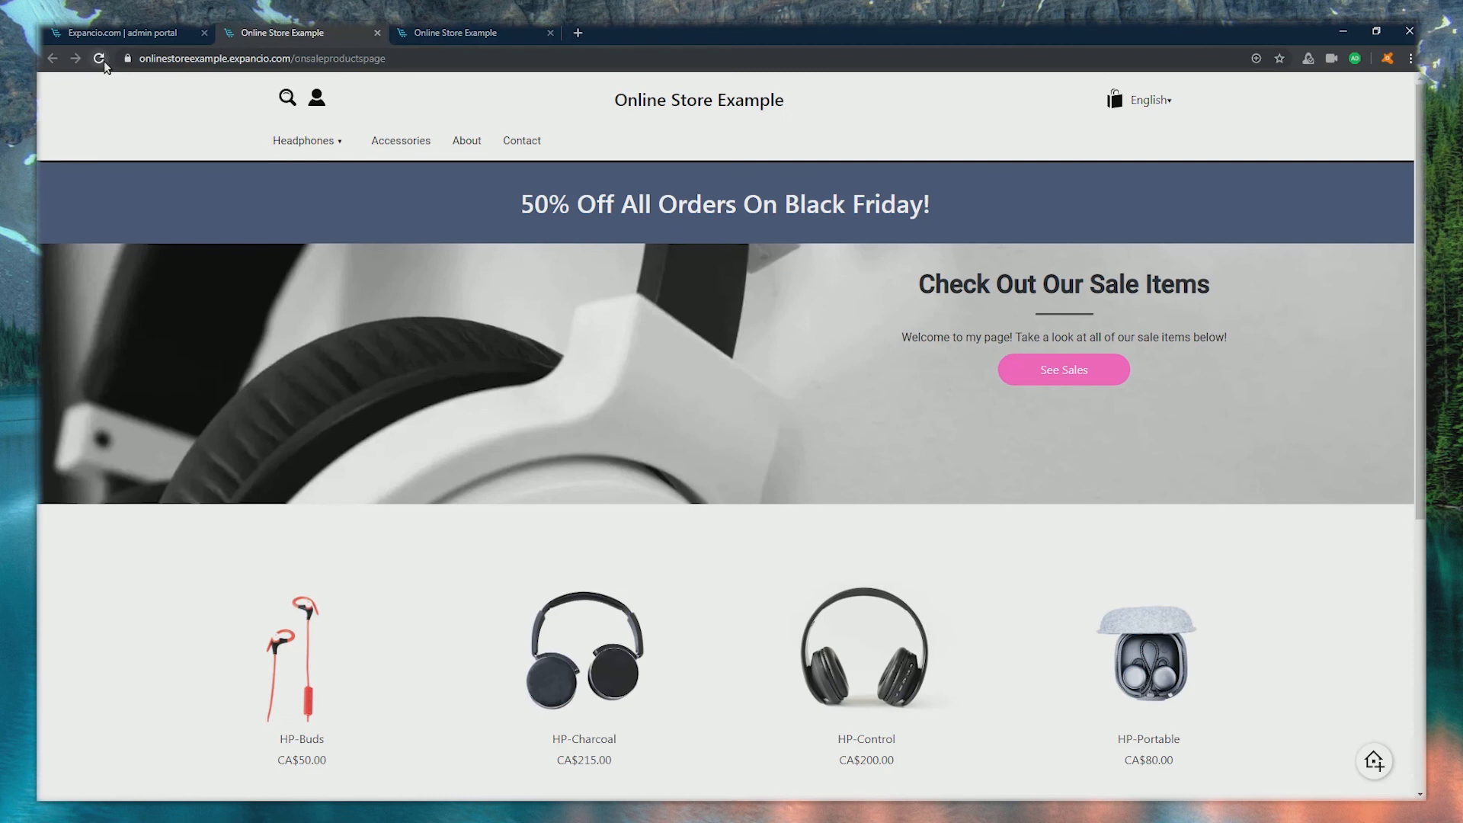
left_click(99, 59)
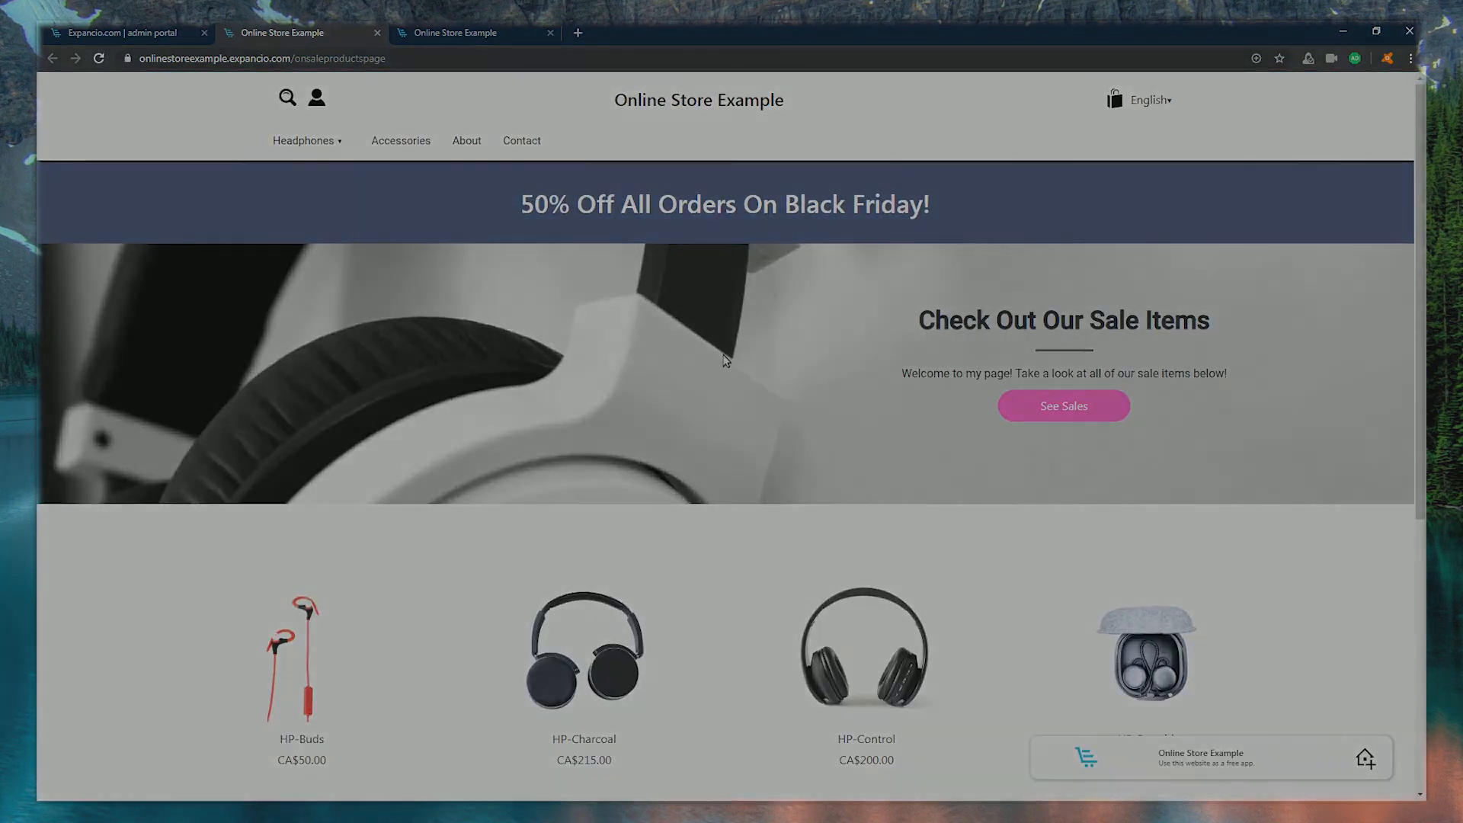